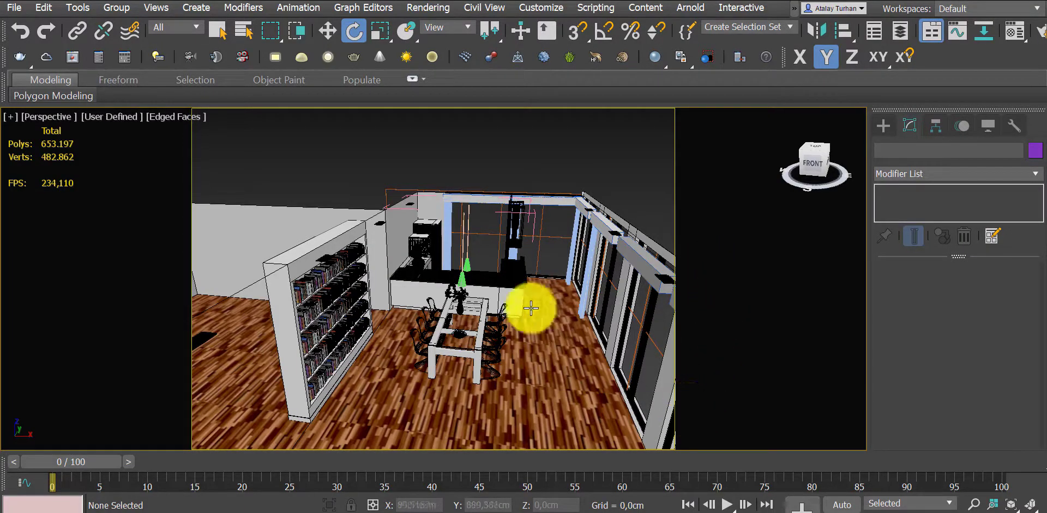
Examine the ceiling box lights along the window wall and the room's overall layout from below and above.
alt+drag(526, 297, 534, 268)
middle_drag(534, 268, 493, 260)
scroll(484, 306, down, 2)
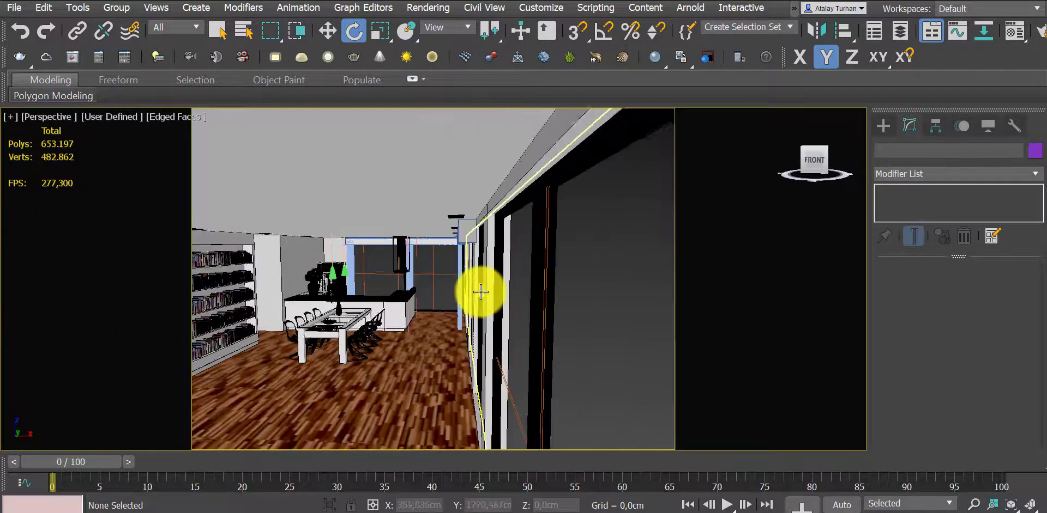
alt+middle_drag(481, 293, 514, 137)
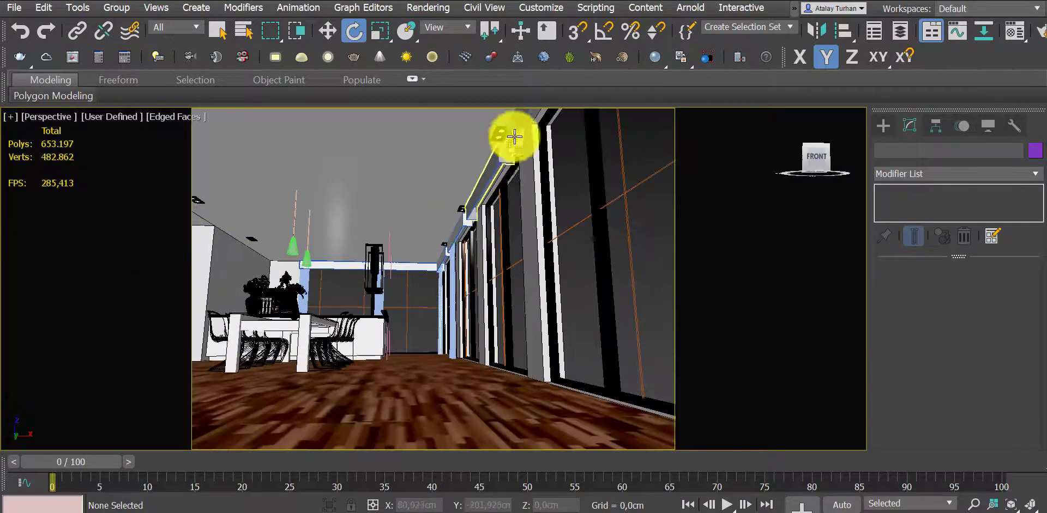
scroll(514, 137, up, 10)
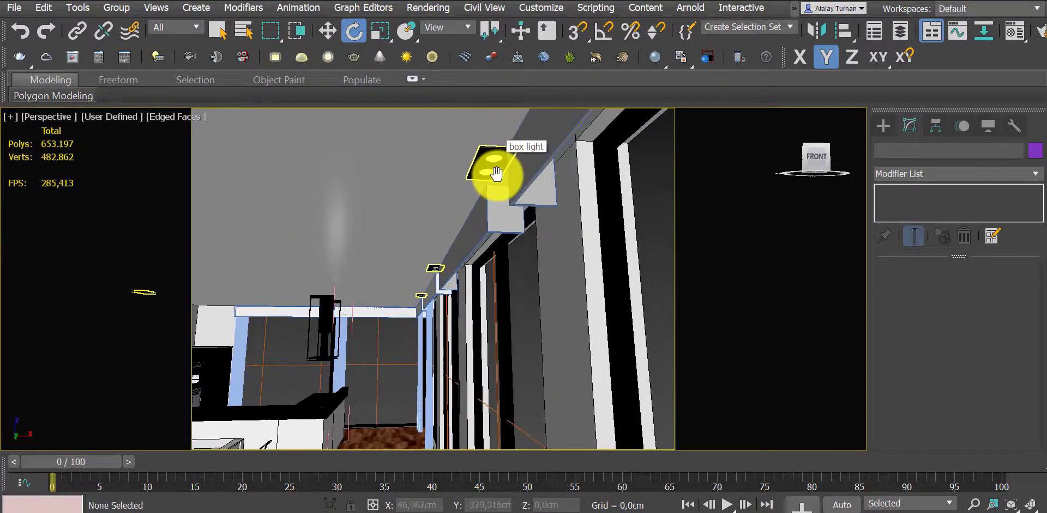
scroll(496, 173, up, 2)
scroll(491, 161, up, 2)
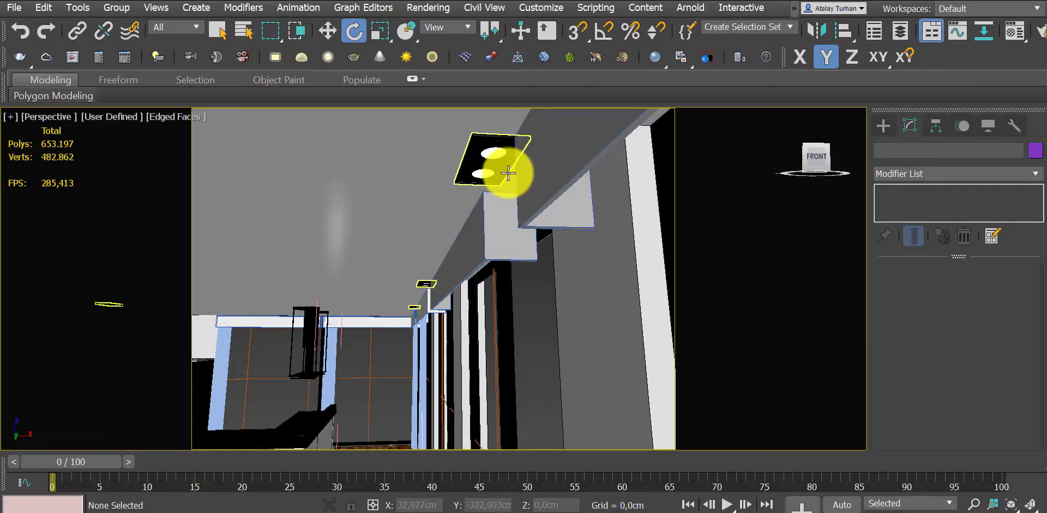
scroll(508, 173, down, 8)
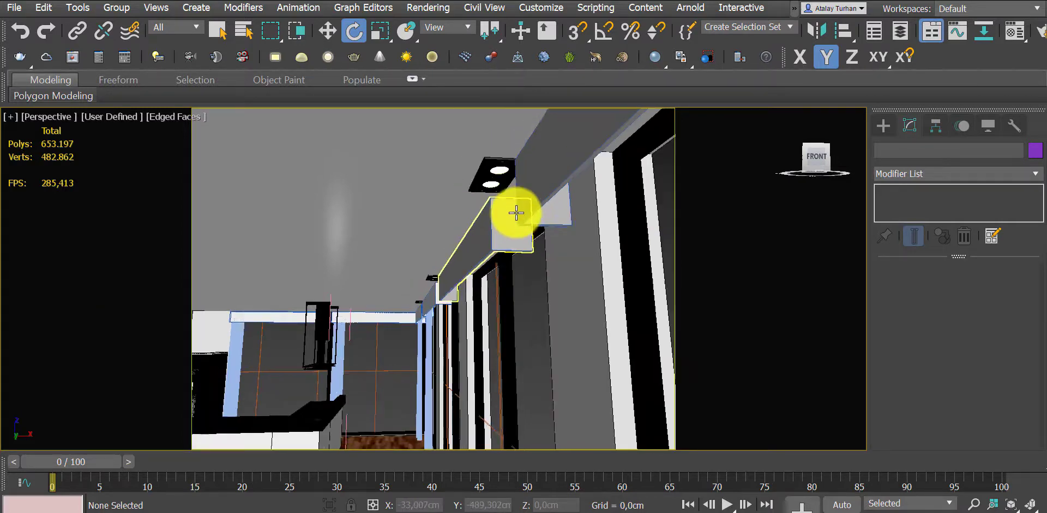
scroll(511, 209, down, 5)
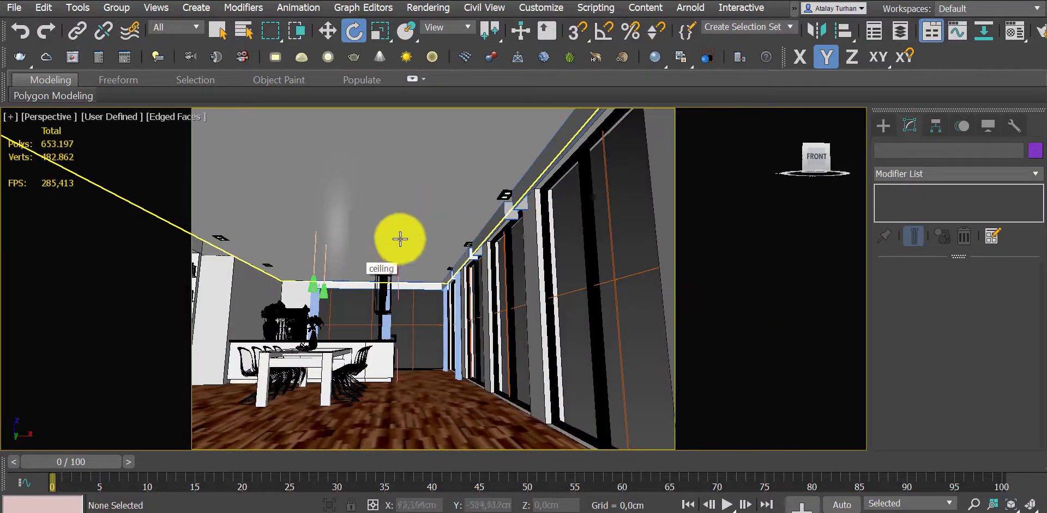
alt+middle_drag(402, 240, 446, 301)
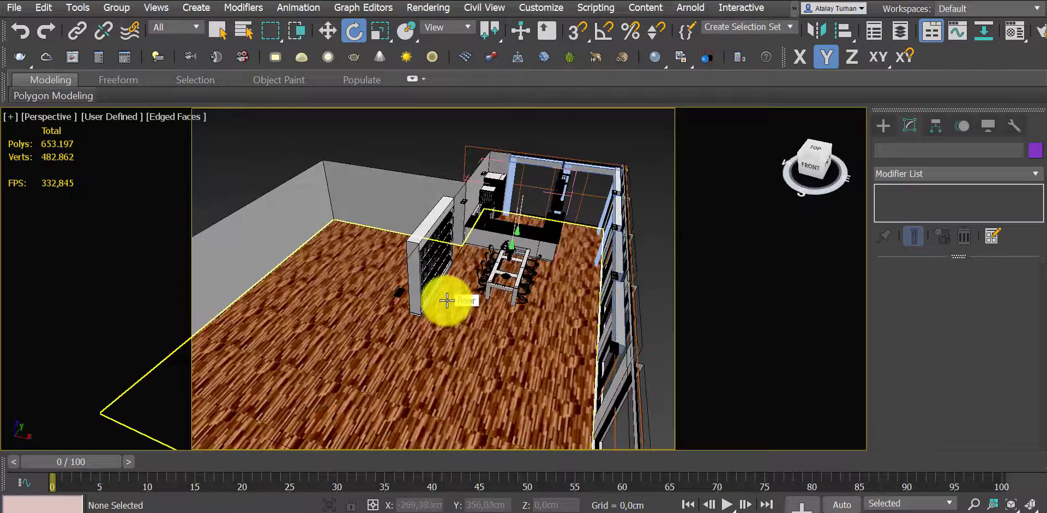
Activate VRayLight creation with the Plane type from the VRay light category.
click(881, 127)
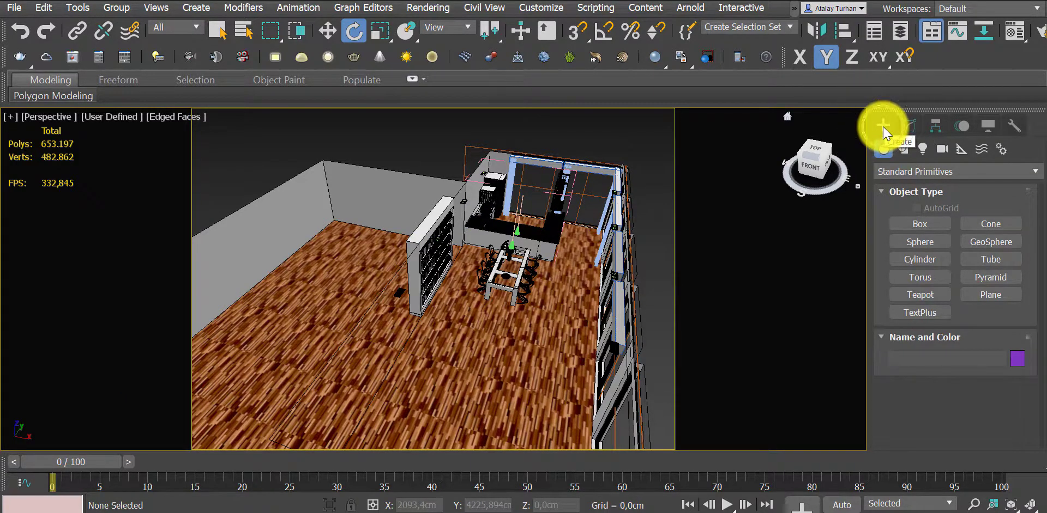
click(924, 152)
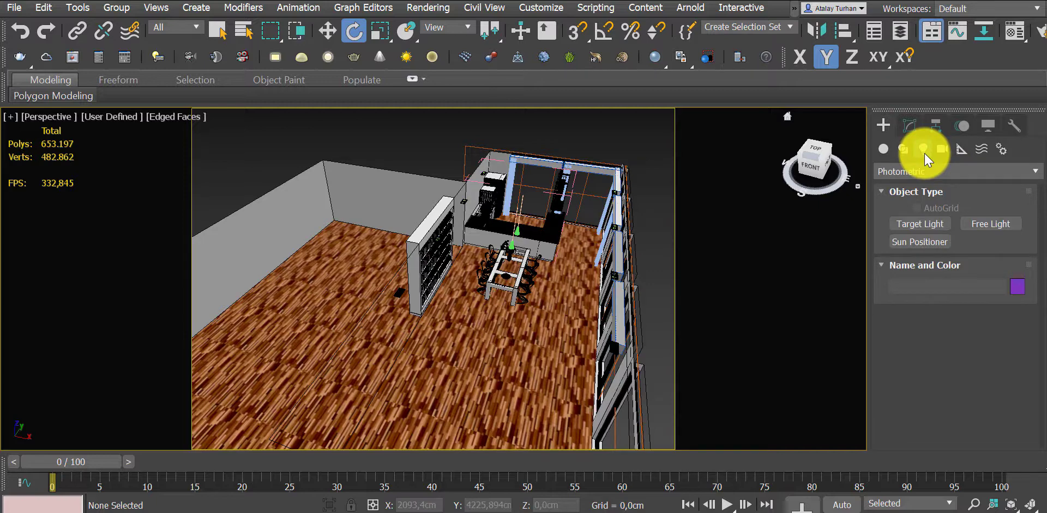
click(900, 170)
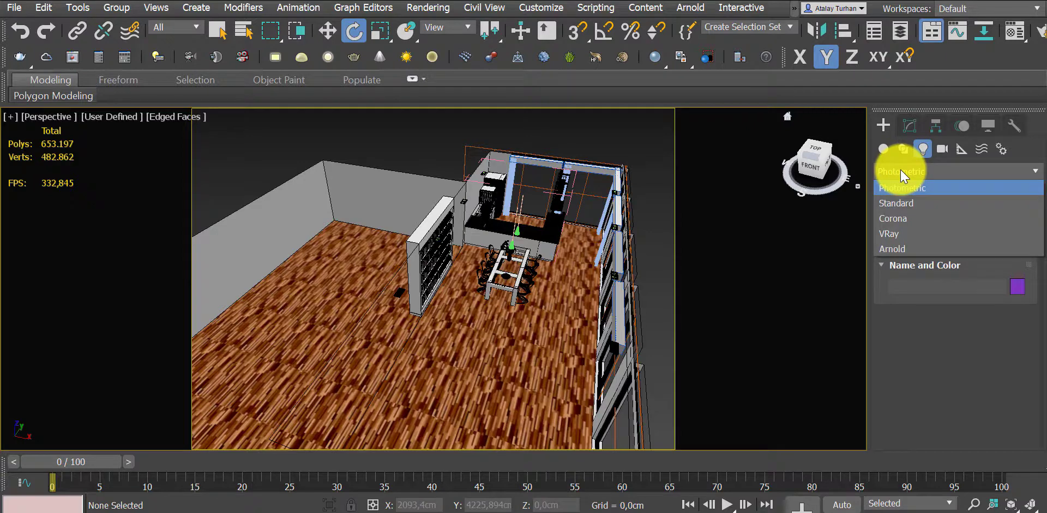
click(896, 232)
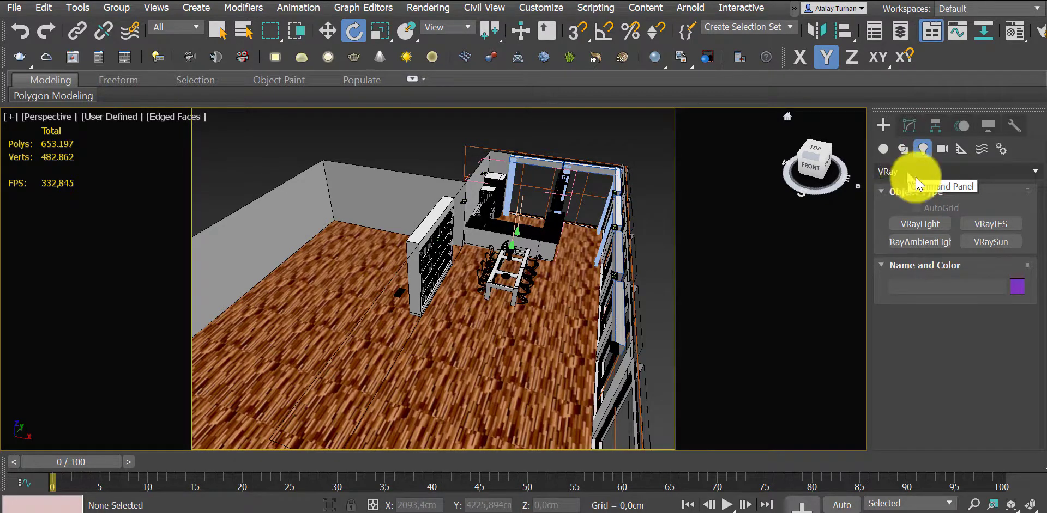
click(935, 225)
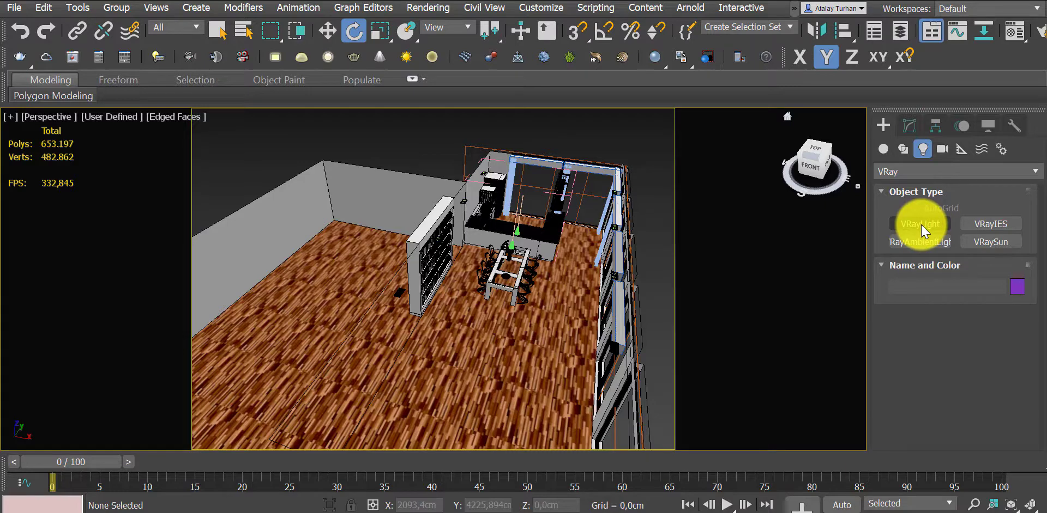
click(920, 224)
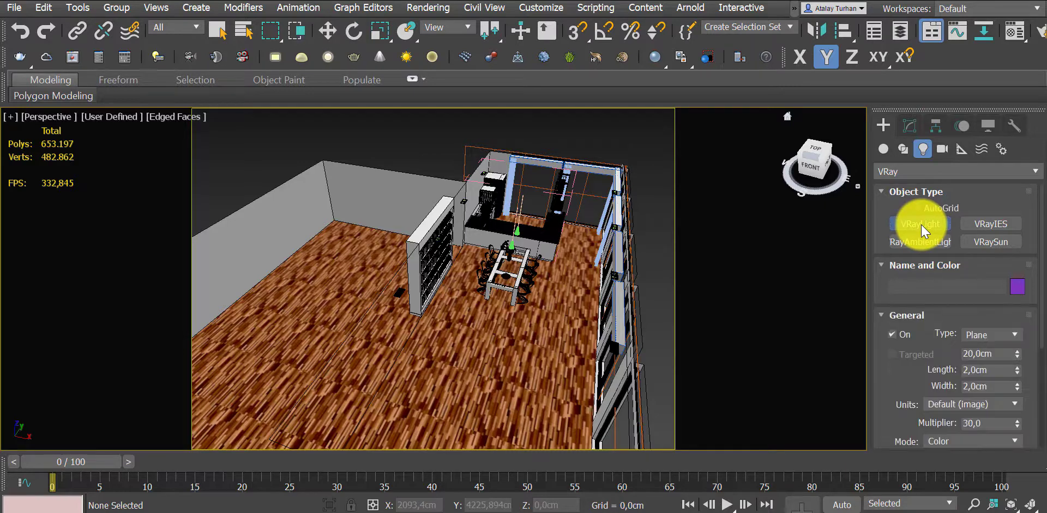
middle_drag(469, 294, 497, 280)
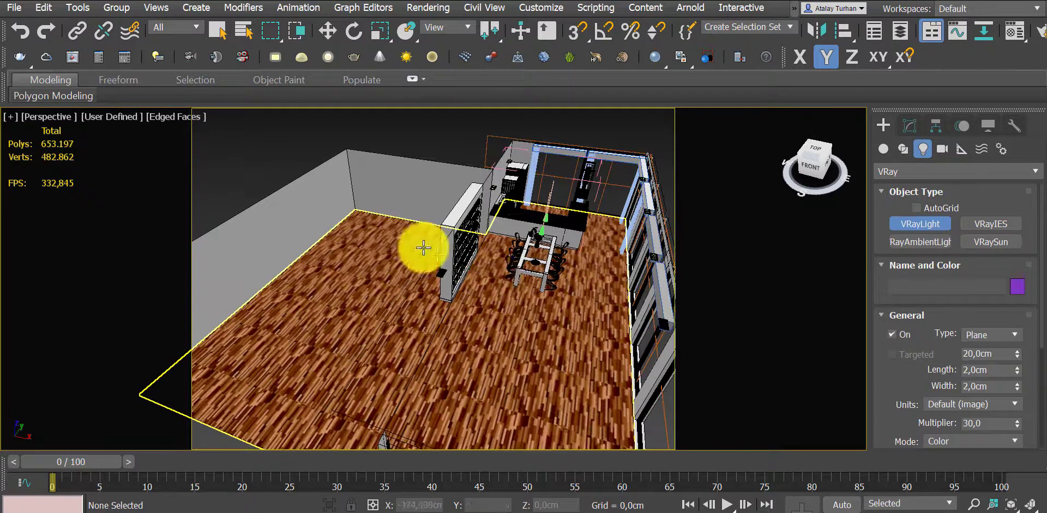
click(182, 117)
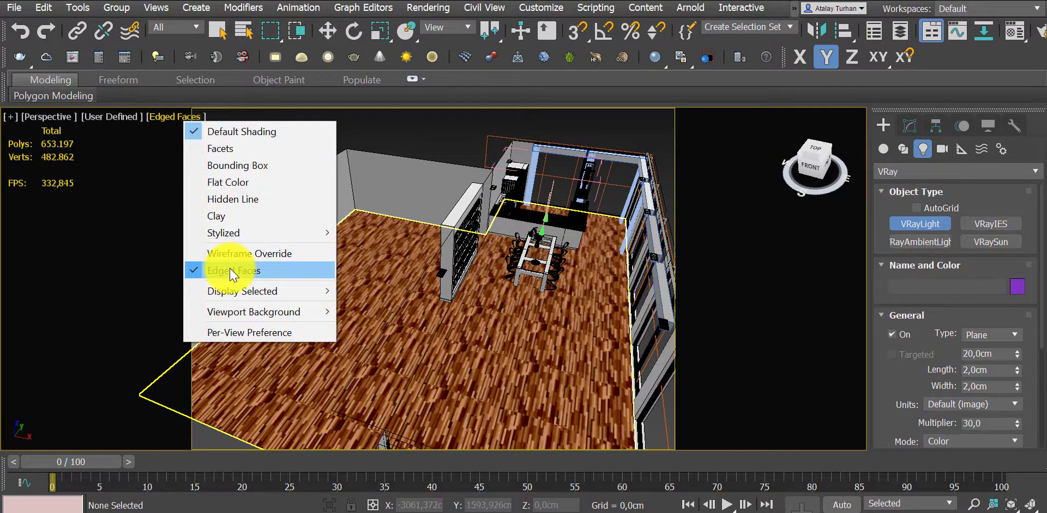
click(548, 1)
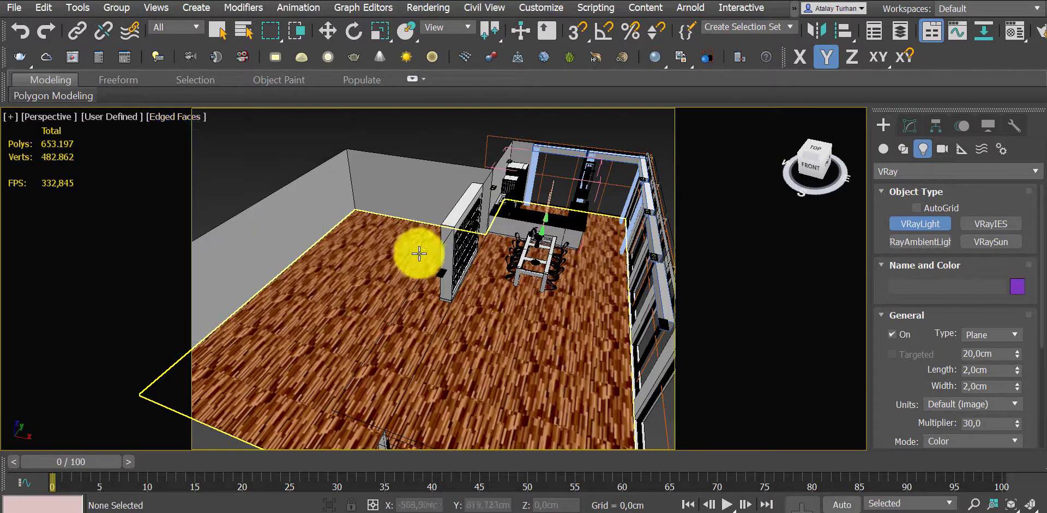
With AutoGrid on, draw a VRay plane light about 15.5 by 29.8 cm over the ceiling box light near the bookshelf's end.
middle_drag(420, 272, 405, 262)
scroll(460, 280, up, 6)
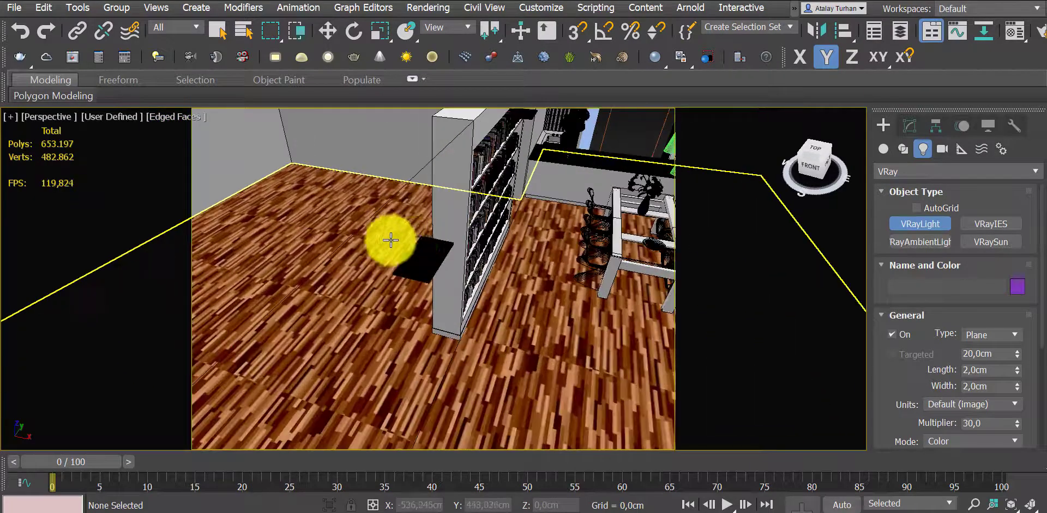
scroll(497, 301, down, 6)
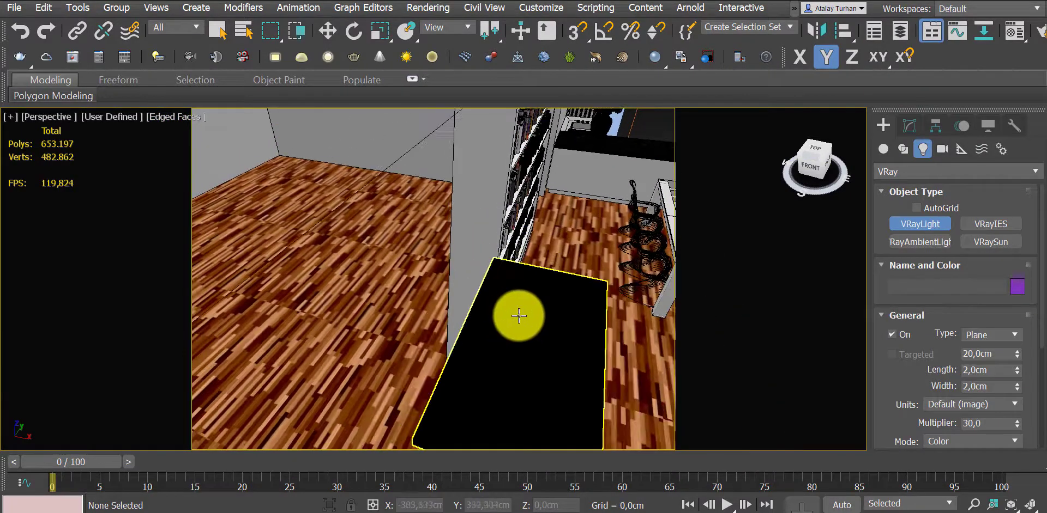
middle_drag(491, 282, 450, 214)
scroll(451, 214, down, 1)
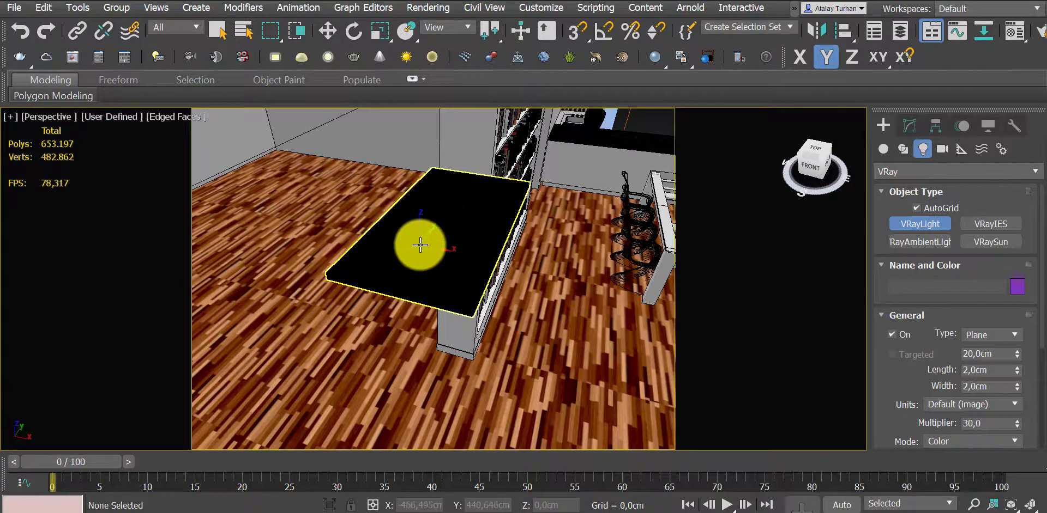
middle_drag(420, 240, 355, 271)
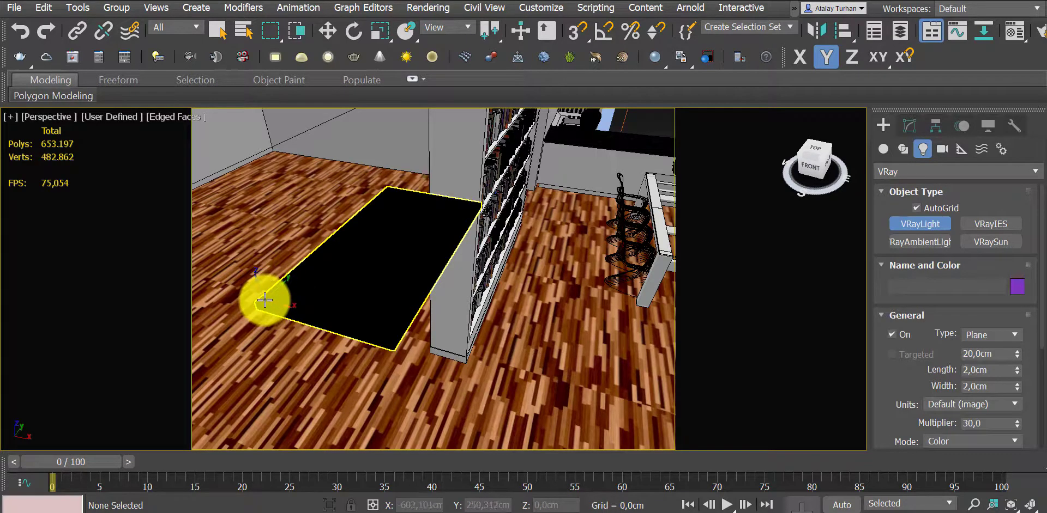
drag(264, 300, 475, 206)
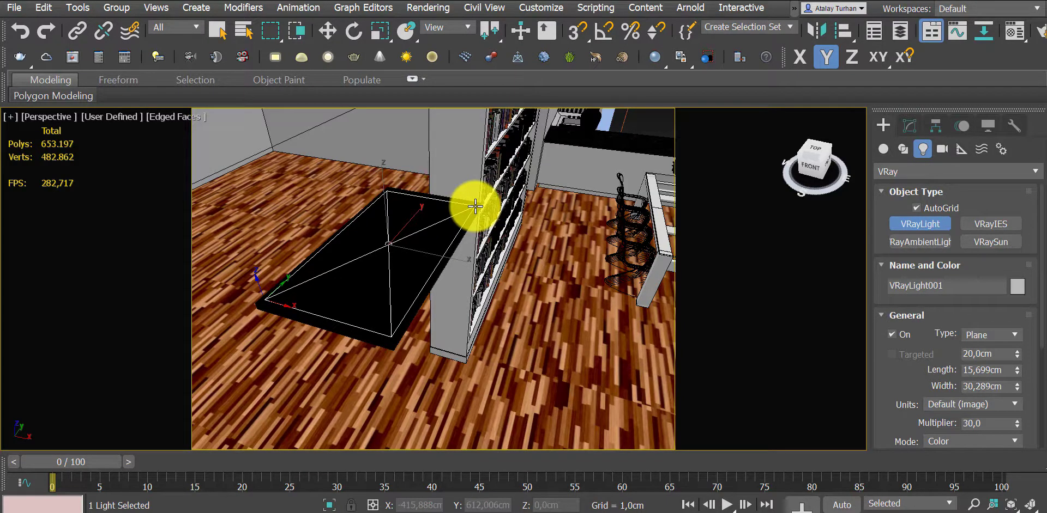
drag(475, 206, 473, 208)
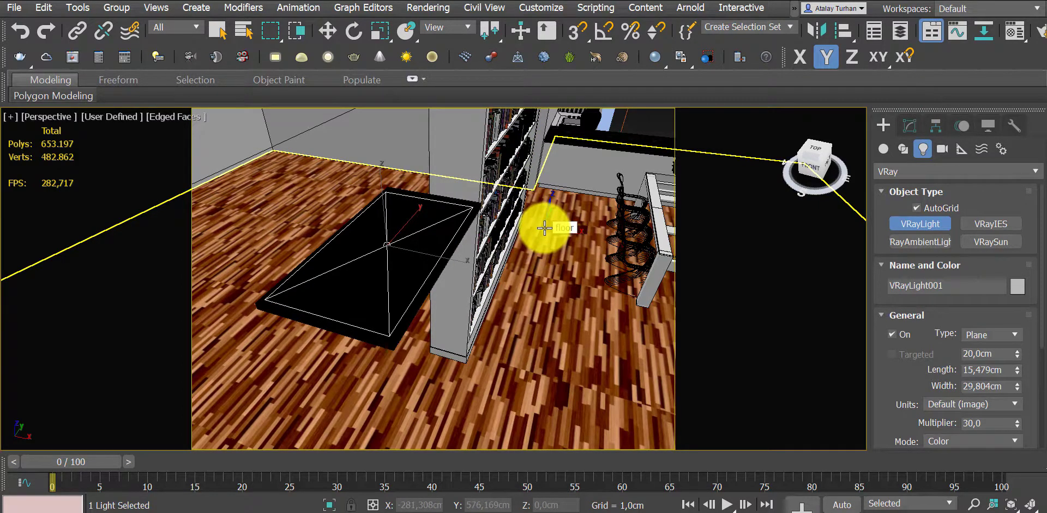
Switch to the Move tool and check how the plane light sits on its box light.
alt+middle_drag(544, 227, 480, 300)
key(e)
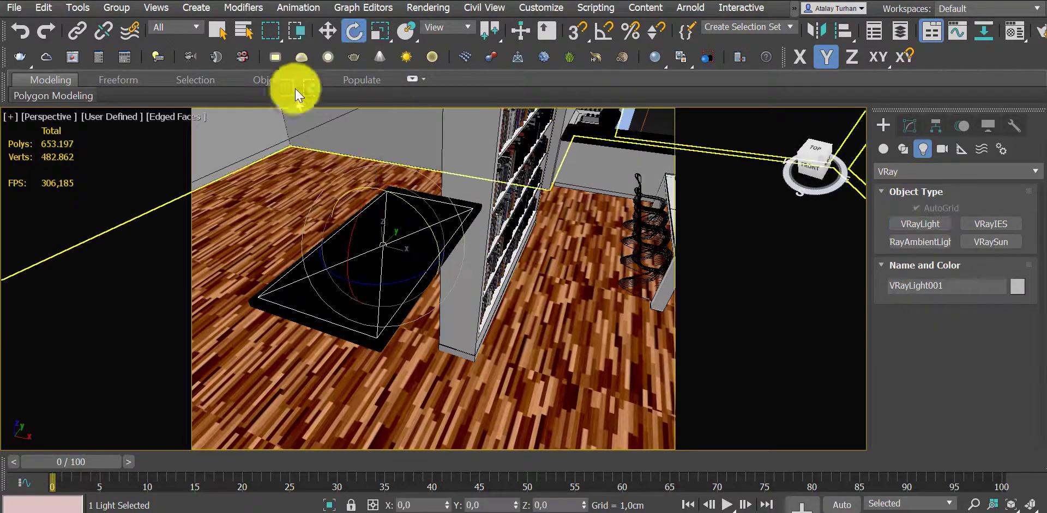
click(327, 32)
middle_drag(385, 264, 462, 264)
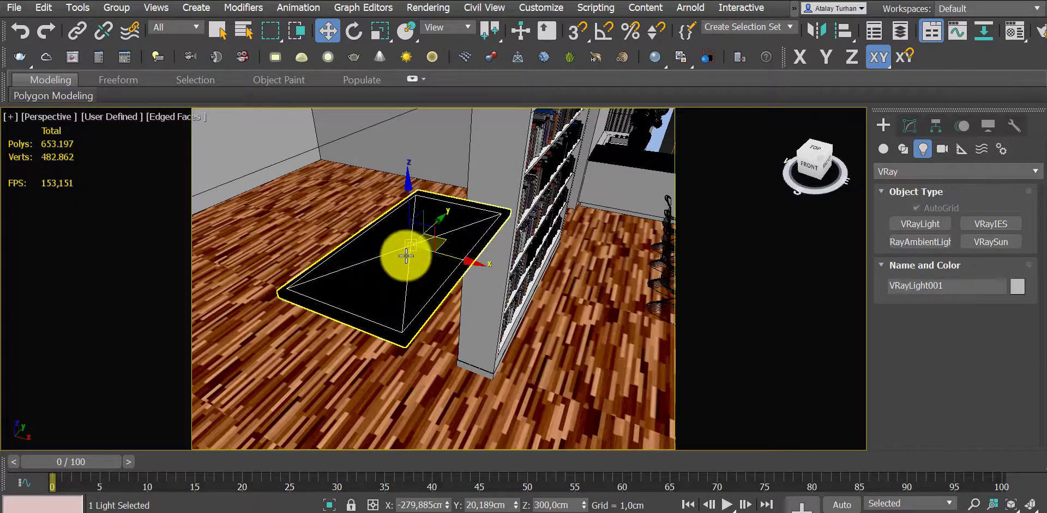
alt+middle_drag(387, 240, 416, 299)
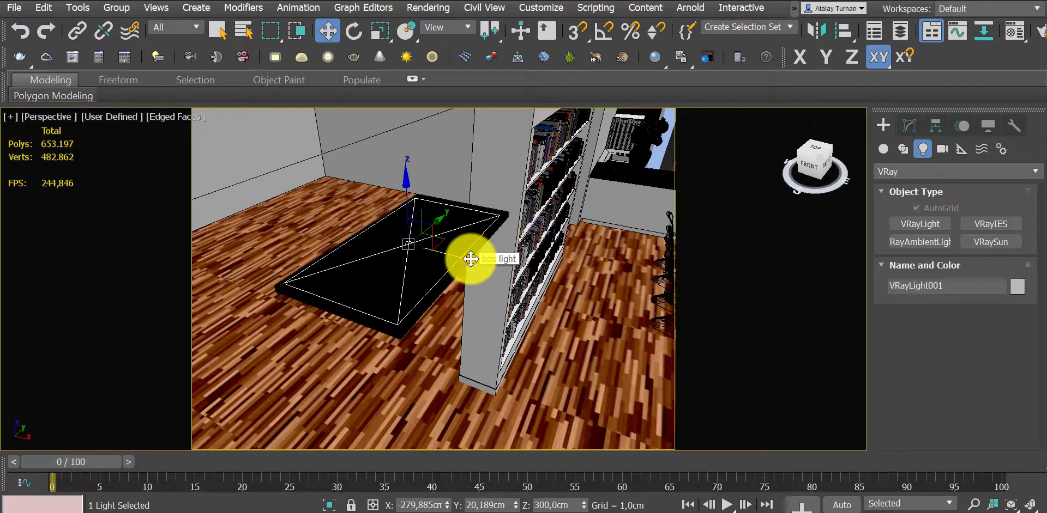
Clone the plane light along the Y axis as one instance, placing it at the next box light above the bookshelf.
scroll(453, 287, down, 4)
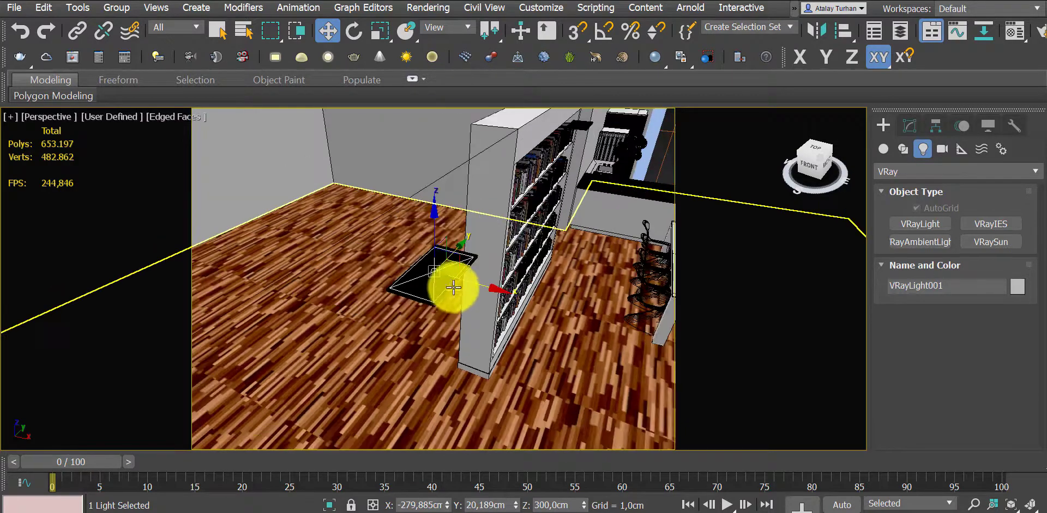
alt+middle_drag(474, 264, 446, 280)
middle_drag(514, 278, 416, 283)
scroll(416, 282, down, 1)
scroll(327, 274, down, 1)
scroll(317, 273, down, 2)
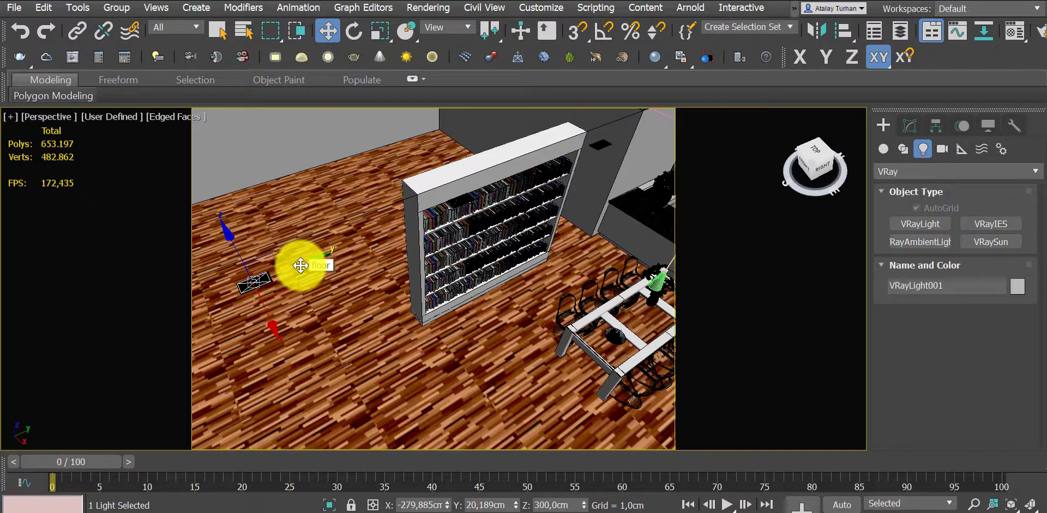
click(267, 278)
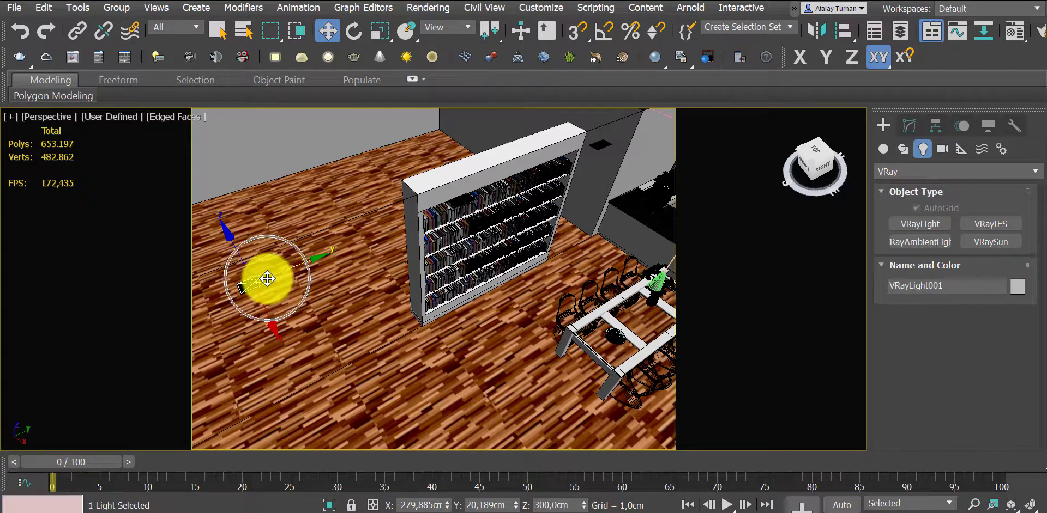
key(ctrl)
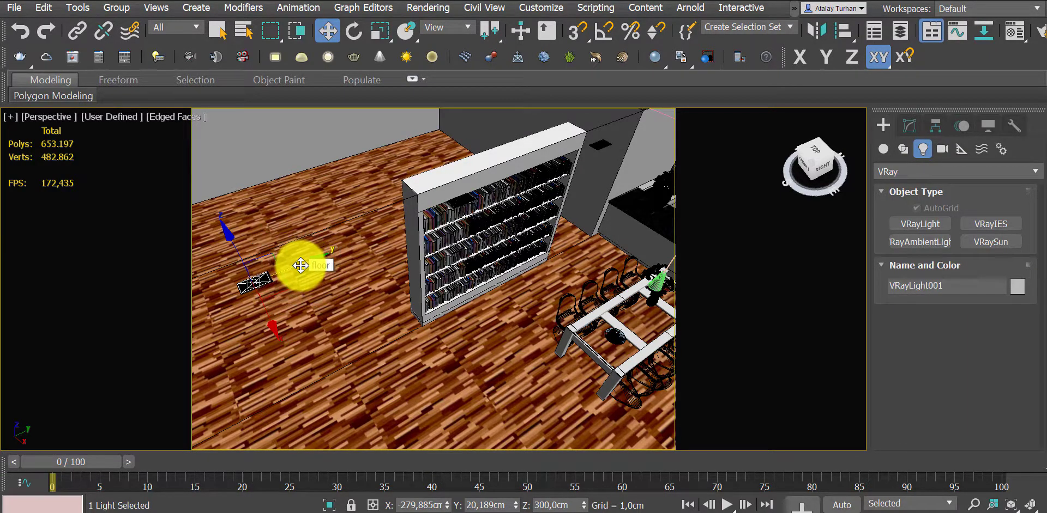
shift+drag(301, 265, 506, 198)
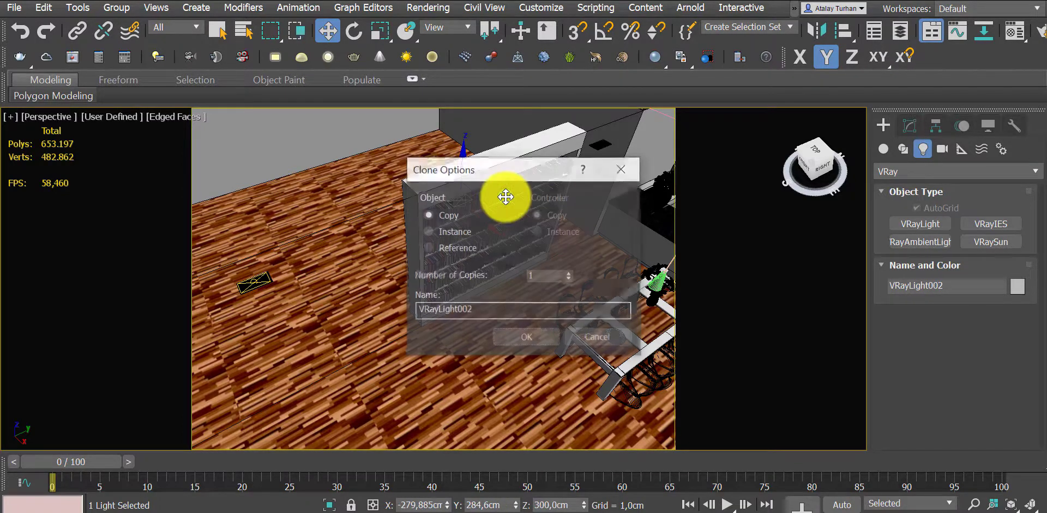
click(450, 218)
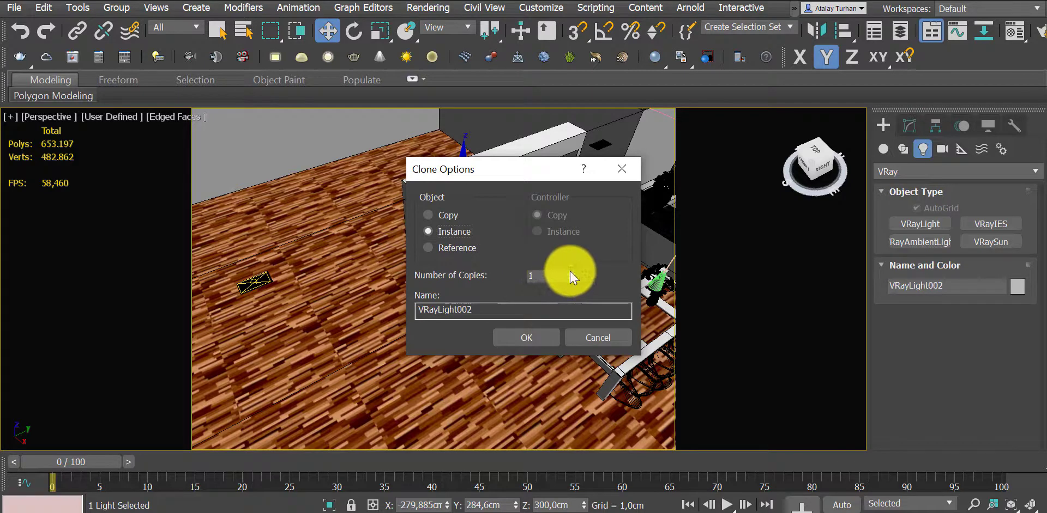
drag(494, 172, 657, 173)
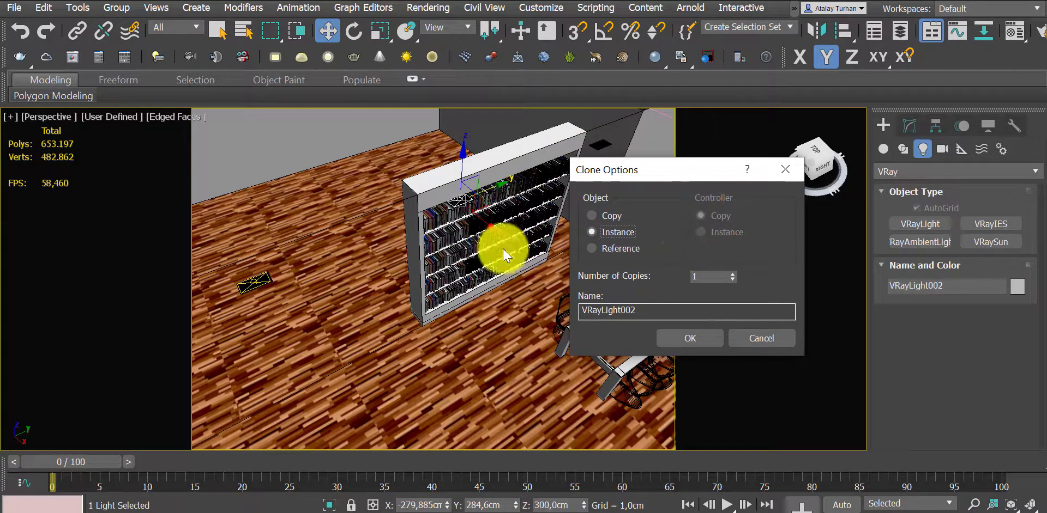
click(692, 339)
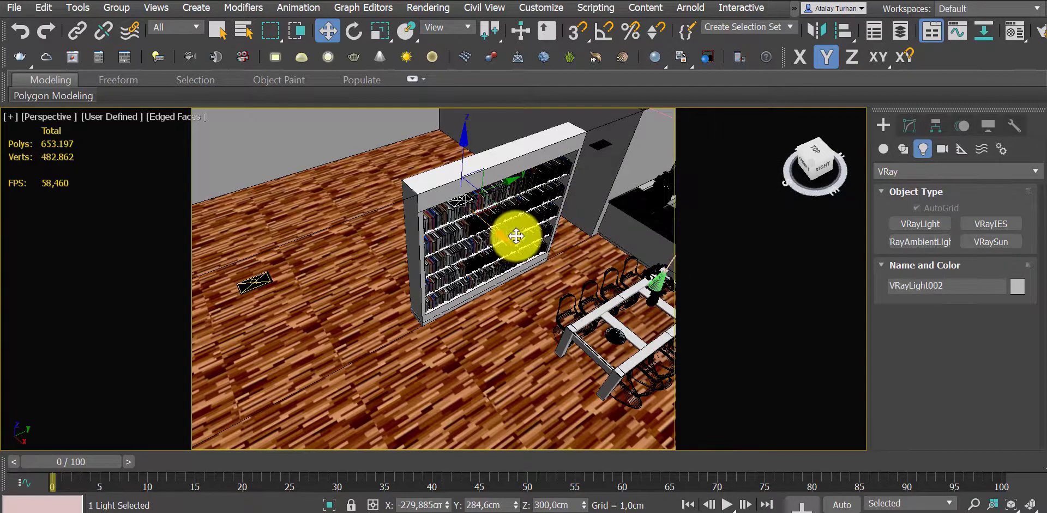
Move the cloned light along the Y axis to about 287 cm, lining it up with the box light above the bookshelf.
middle_drag(516, 236, 449, 278)
scroll(360, 247, up, 2)
scroll(395, 253, up, 3)
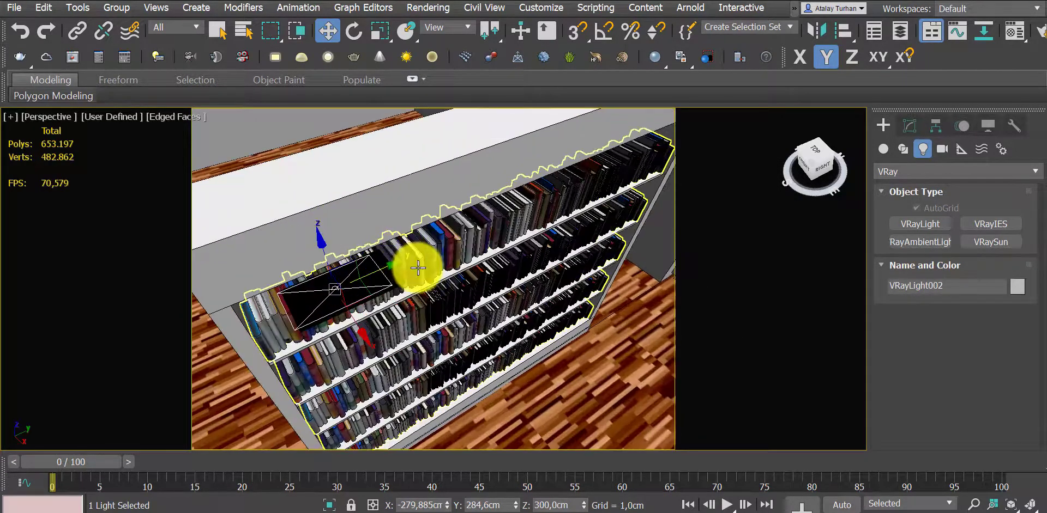
scroll(418, 267, up, 2)
drag(355, 271, 372, 271)
scroll(372, 272, down, 8)
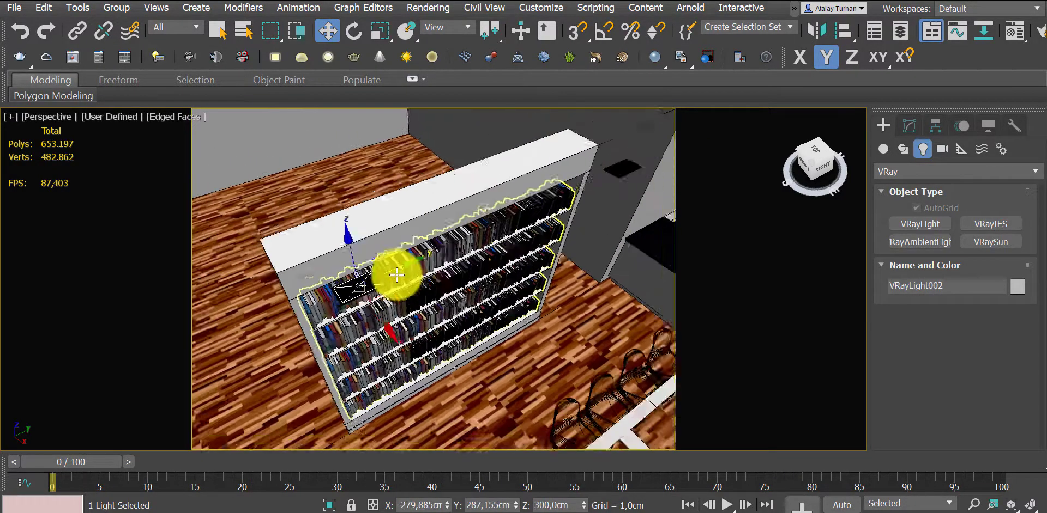
Clone the plane light along the Y axis as one instance and align it with the box light at the bookshelf's far end, at about 556 cm.
mouse_move(384, 279)
shift+mouse_down()
mouse_move(554, 215)
mouse_move(629, 202)
mouse_move(620, 205)
shift+mouse_up()
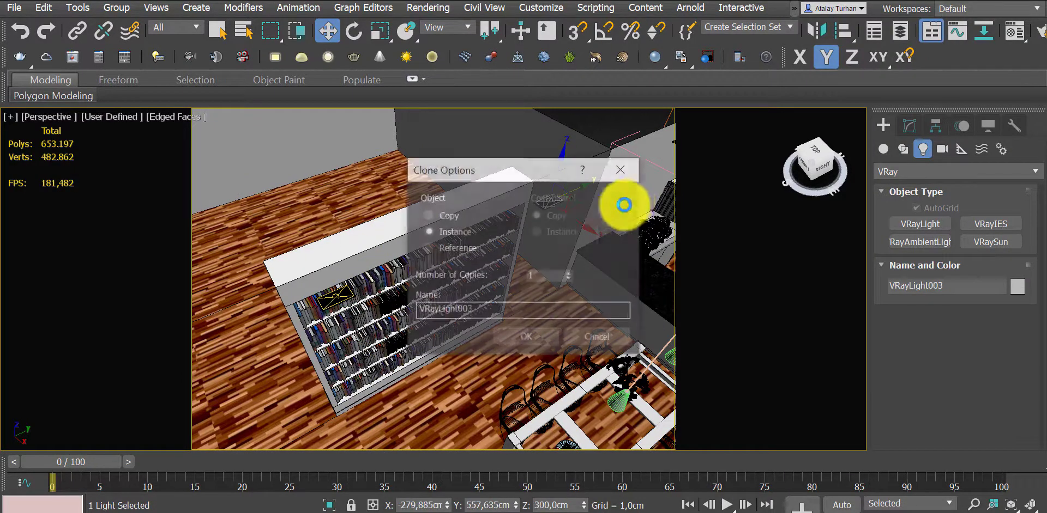
click(523, 338)
scroll(565, 217, up, 10)
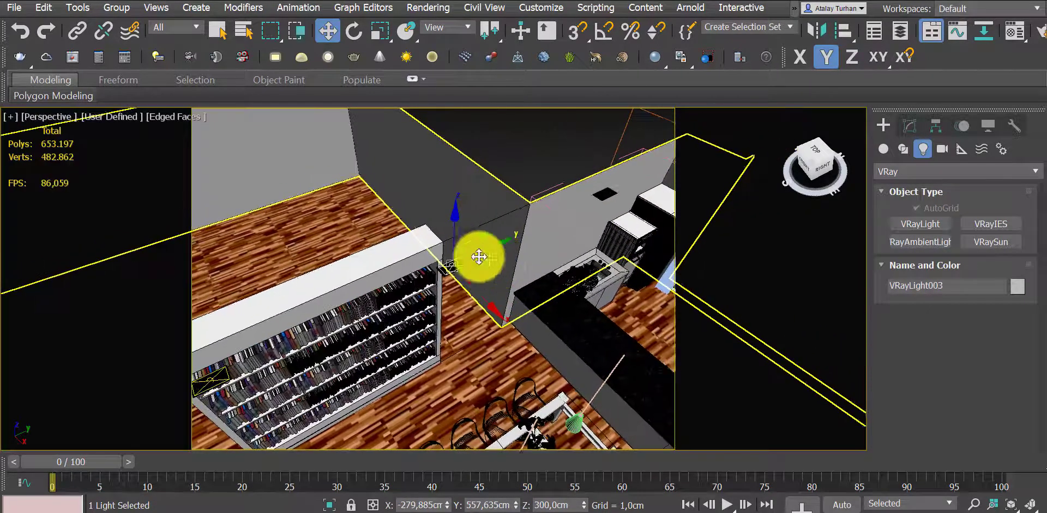
scroll(487, 265, up, 3)
drag(525, 240, 507, 246)
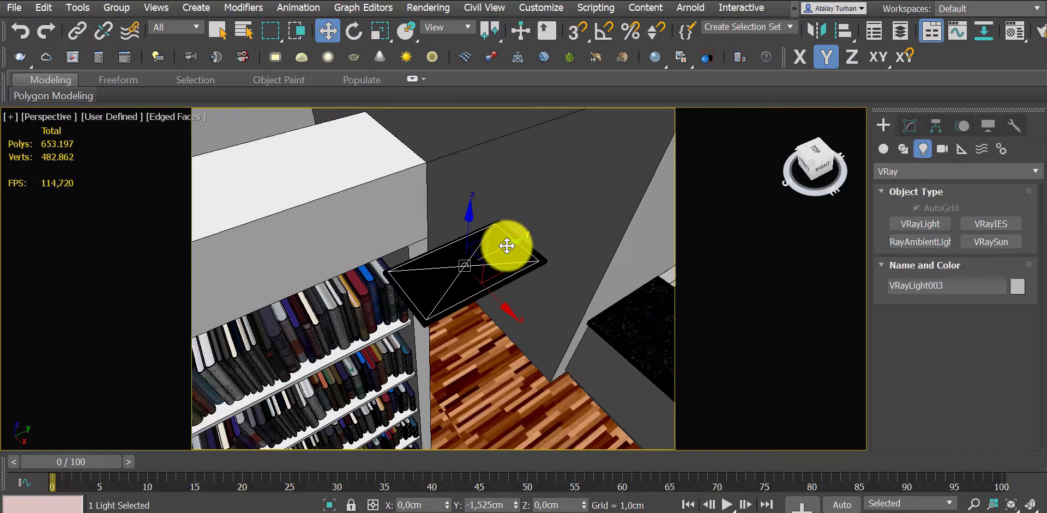
Clone that plane light along the Y axis as one instance and align it with the box light above the kitchen sink, at about 828 cm.
scroll(435, 302, down, 8)
middle_drag(453, 283, 398, 293)
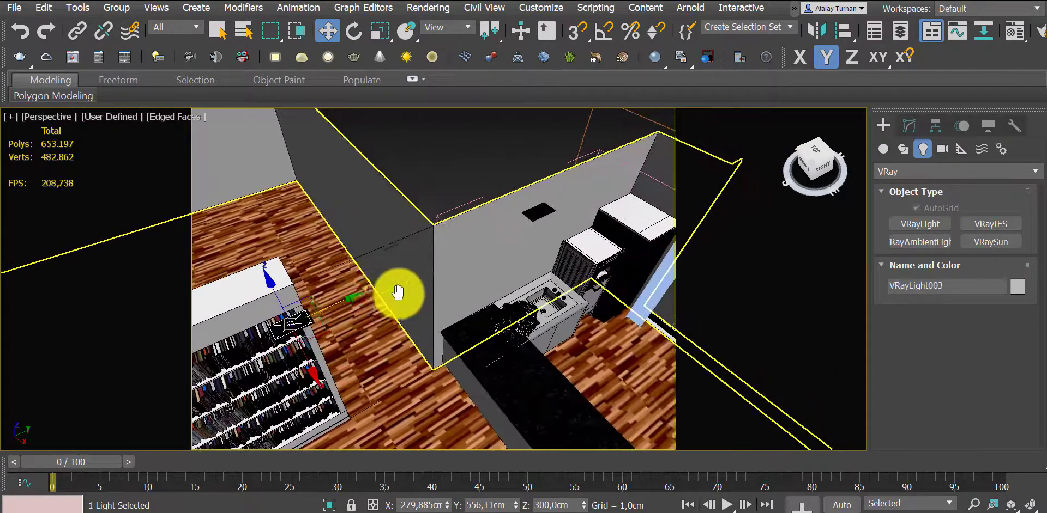
shift+drag(341, 299, 603, 199)
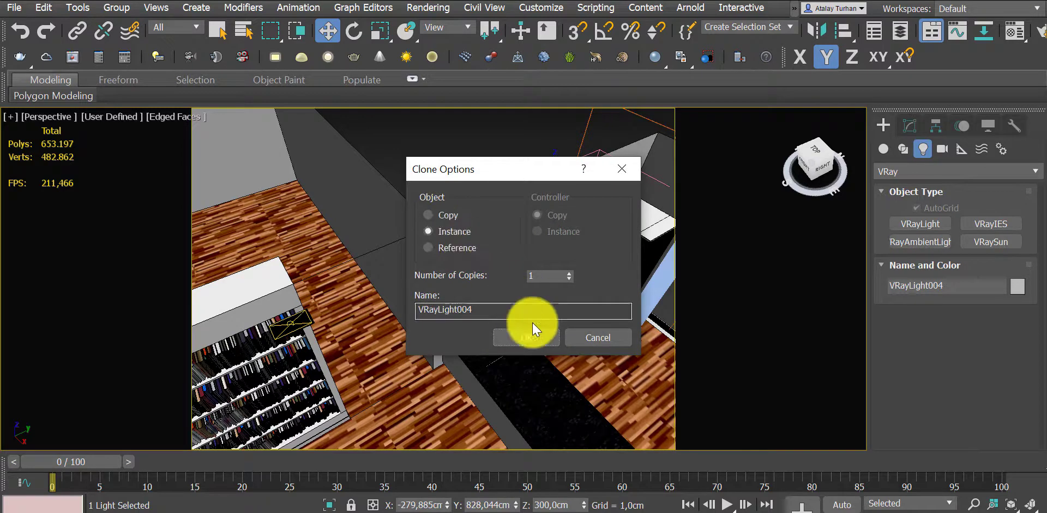
click(529, 337)
middle_drag(566, 218, 512, 282)
scroll(490, 268, up, 7)
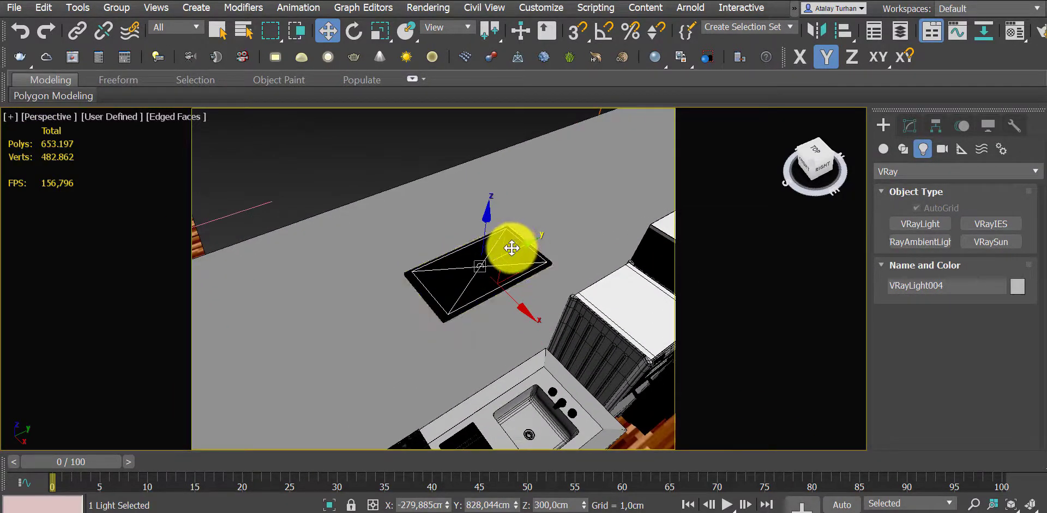
drag(512, 248, 508, 246)
Restrict the selection filter to Lights and select the four plane lights in the row along the bookshelf and kitchen wall.
scroll(507, 246, down, 10)
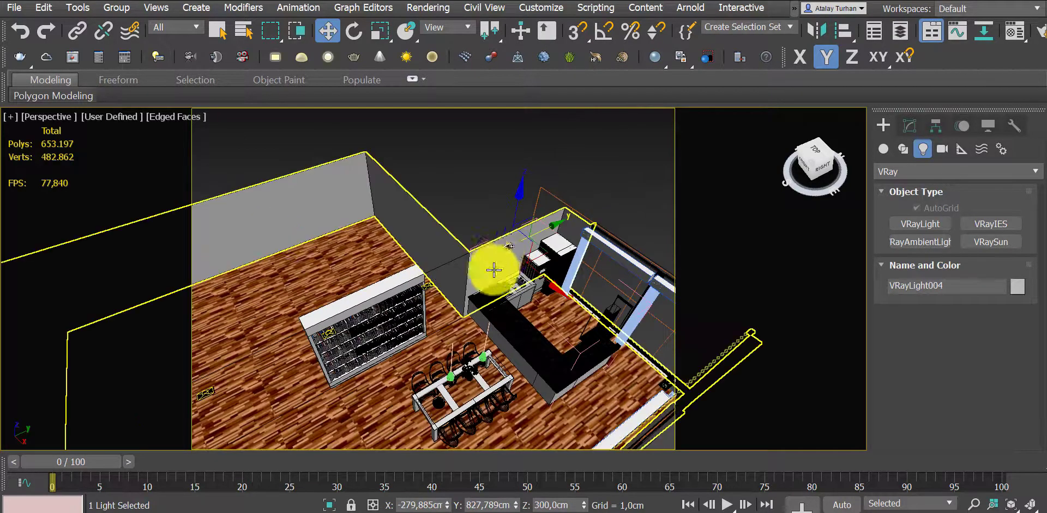
alt+middle_drag(494, 270, 518, 227)
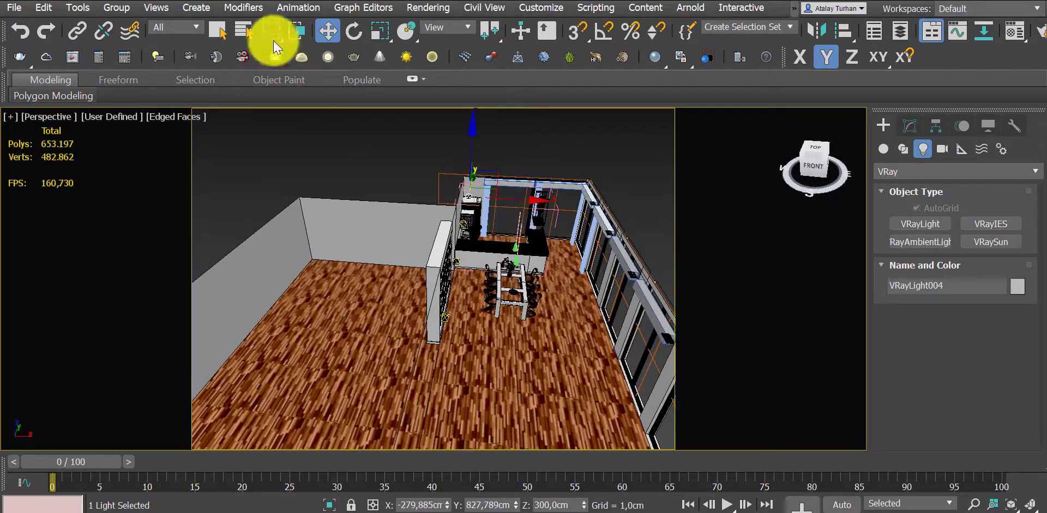
click(189, 28)
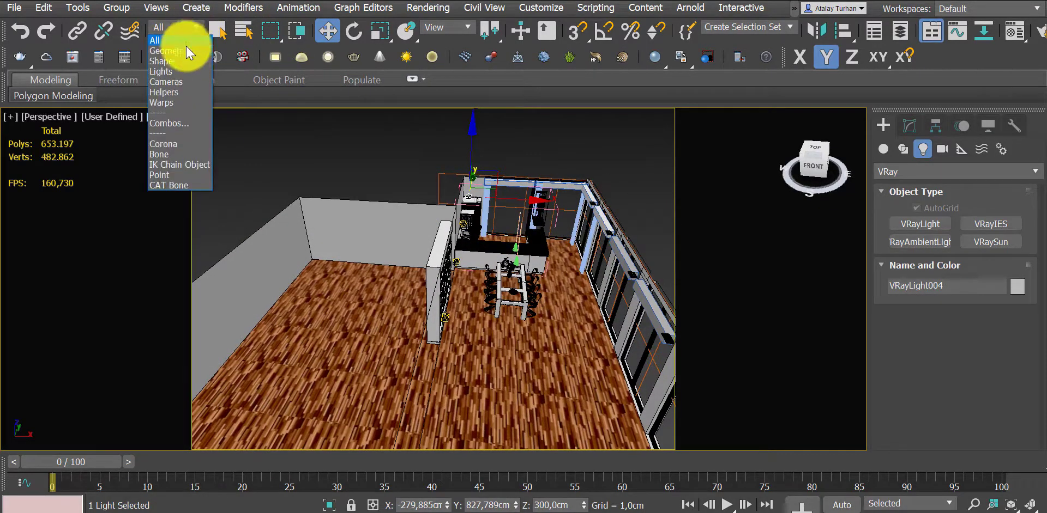
click(188, 73)
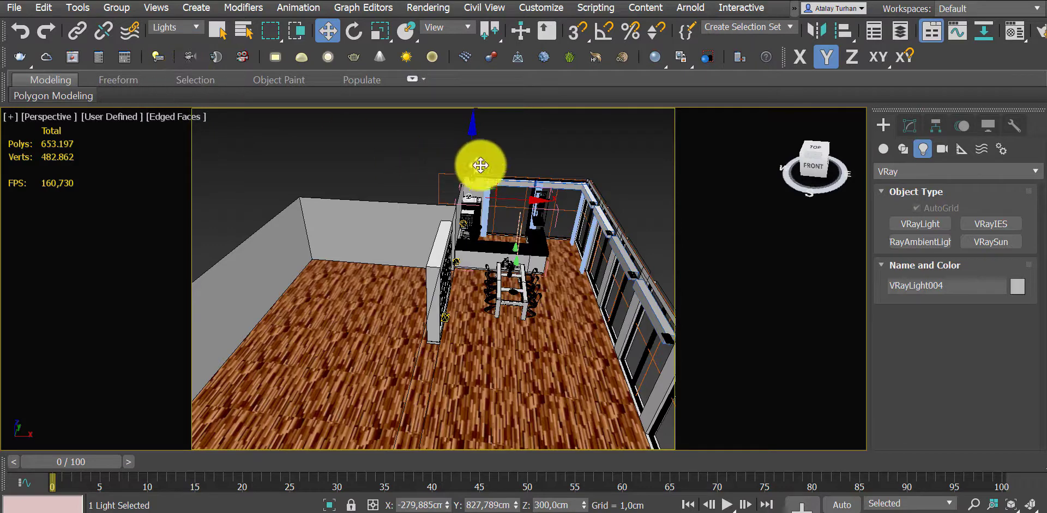
click(531, 148)
drag(522, 140, 379, 338)
Clone the four selected lights along the X axis as one set of instances, placing them at the box lights on the window side.
middle_drag(404, 322, 411, 224)
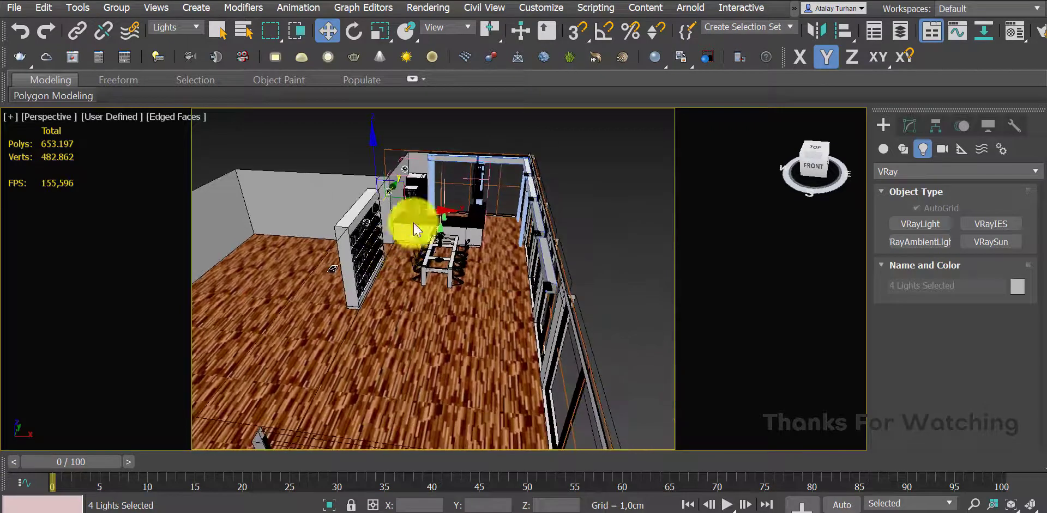
drag(438, 210, 592, 217)
mouse_move(502, 168)
mouse_down()
mouse_move(584, 164)
mouse_move(670, 137)
mouse_up()
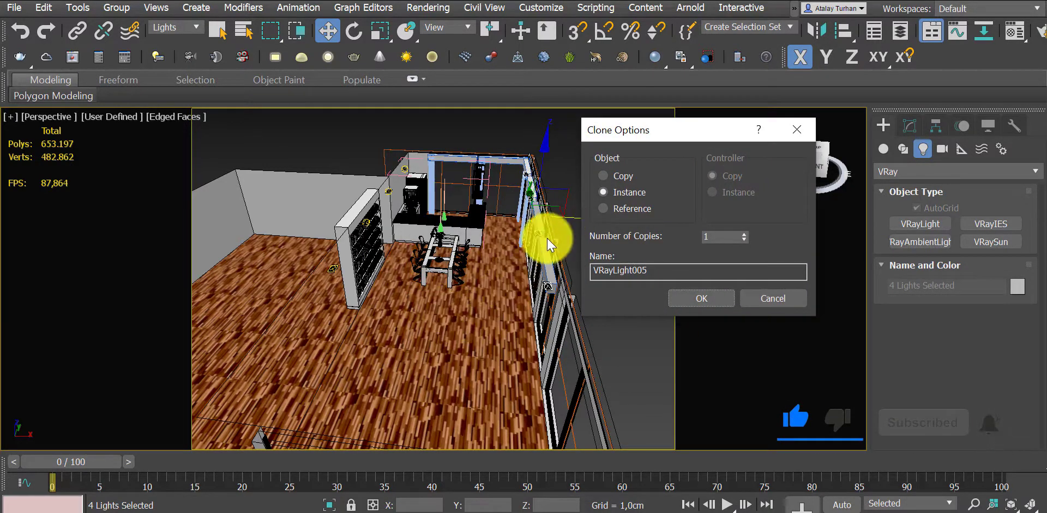
click(682, 297)
Move the four cloned lights slightly along the X axis to line them up with the window-side box lights.
mouse_move(680, 296)
alt+middle_down()
mouse_move(502, 273)
mouse_move(474, 222)
alt+middle_up()
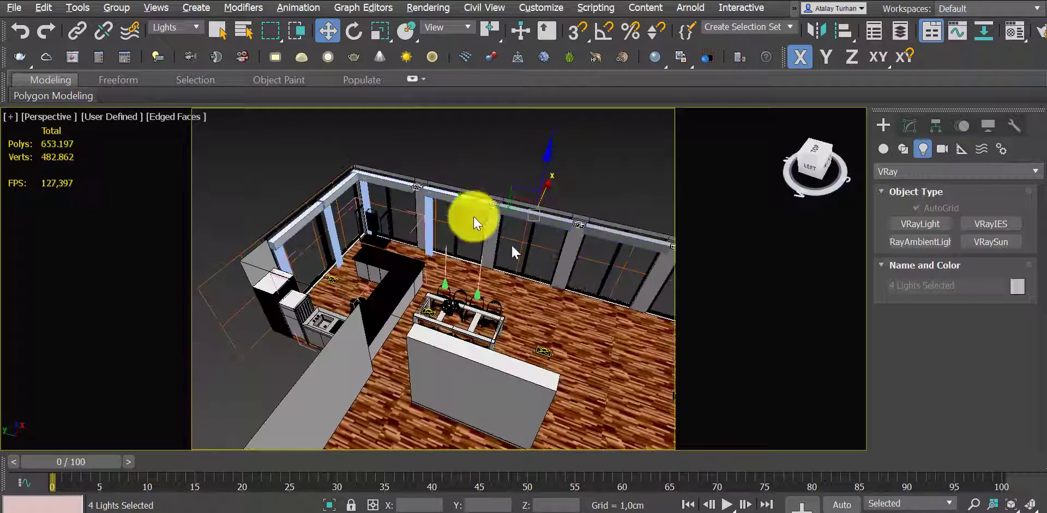
scroll(392, 196, up, 10)
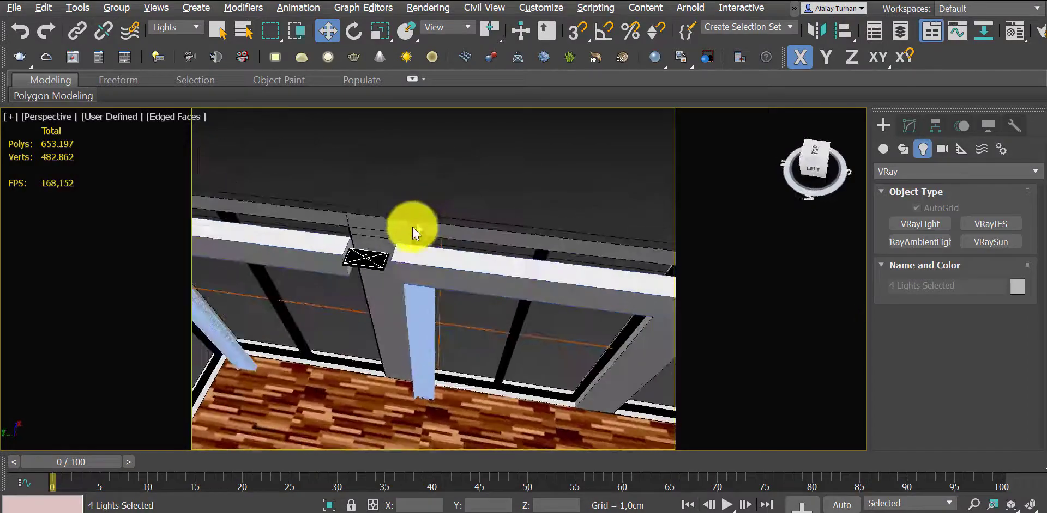
scroll(358, 280, up, 5)
middle_drag(386, 255, 432, 238)
scroll(337, 262, down, 5)
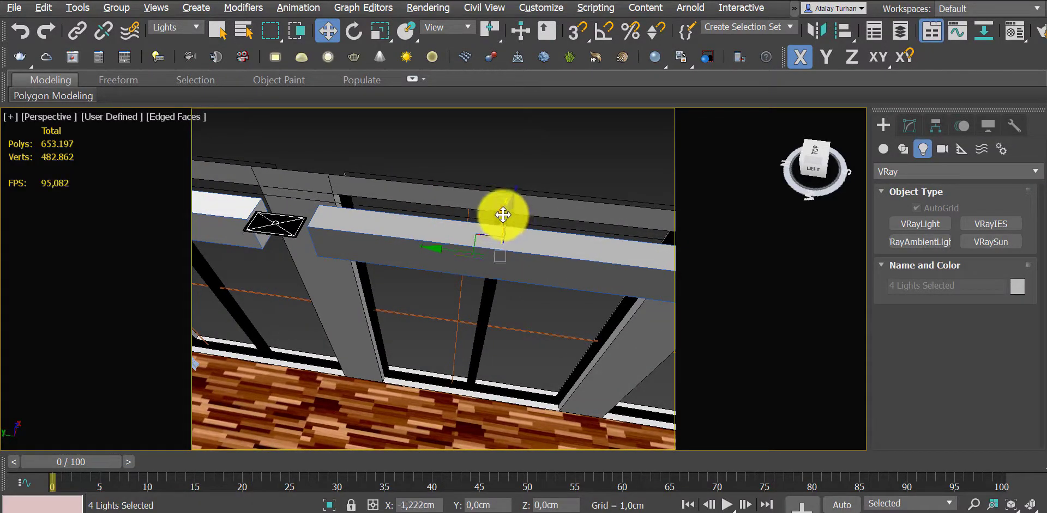
alt+middle_drag(455, 249, 427, 267)
Select all eight plane lights and lower them slightly along the Z axis so they sit just below the ceiling box lights.
scroll(456, 240, down, 5)
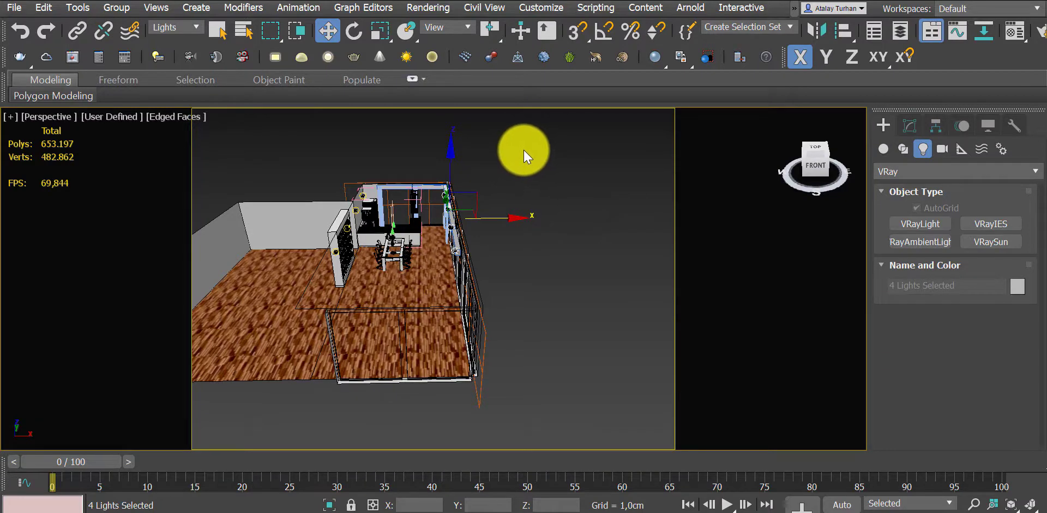
drag(524, 149, 292, 273)
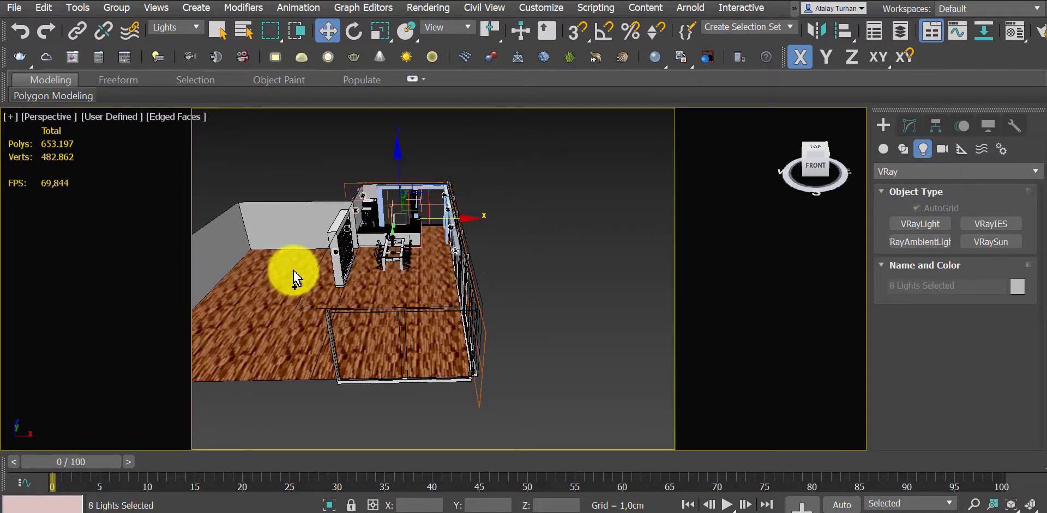
alt+middle_drag(405, 226, 414, 180)
scroll(300, 198, up, 3)
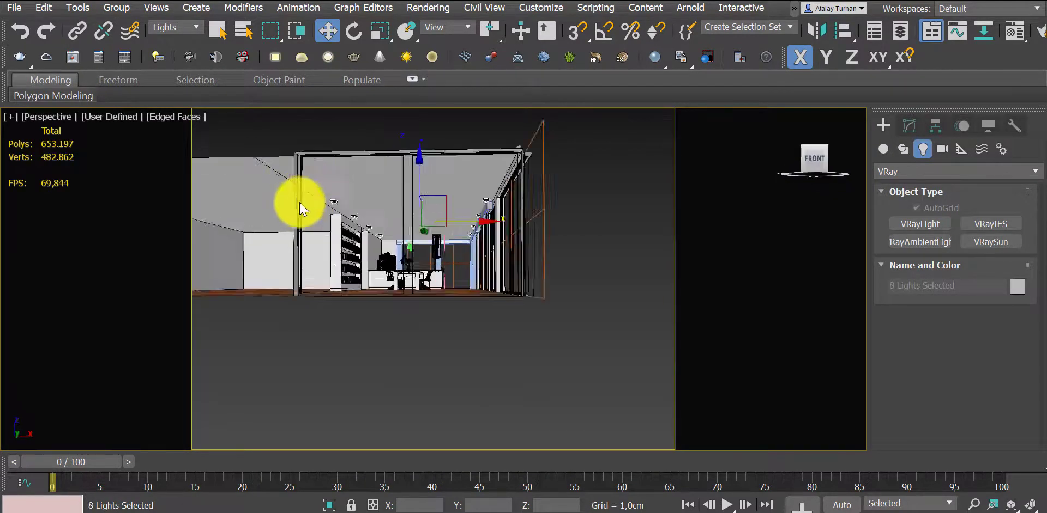
scroll(369, 207, up, 5)
scroll(452, 205, up, 3)
scroll(453, 218, down, 2)
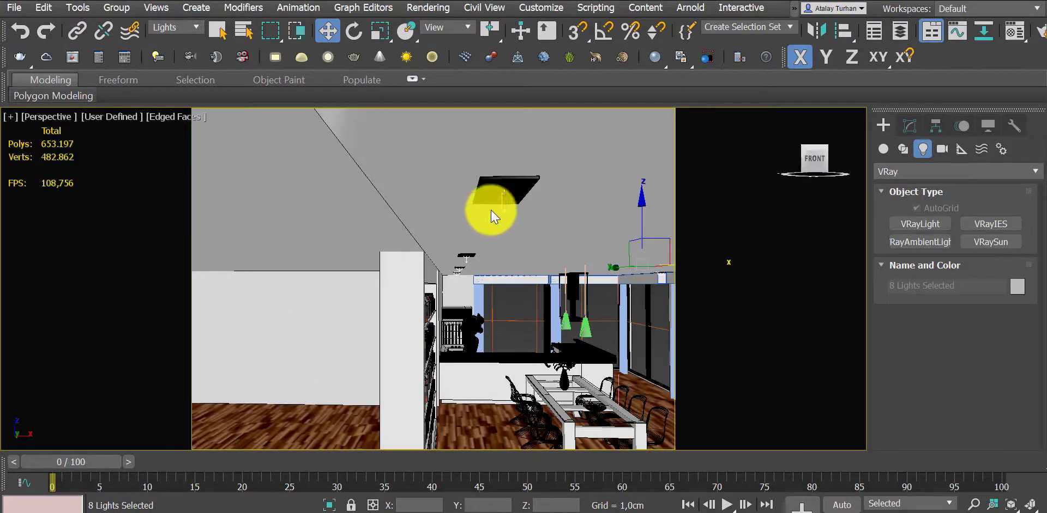
middle_drag(493, 214, 466, 202)
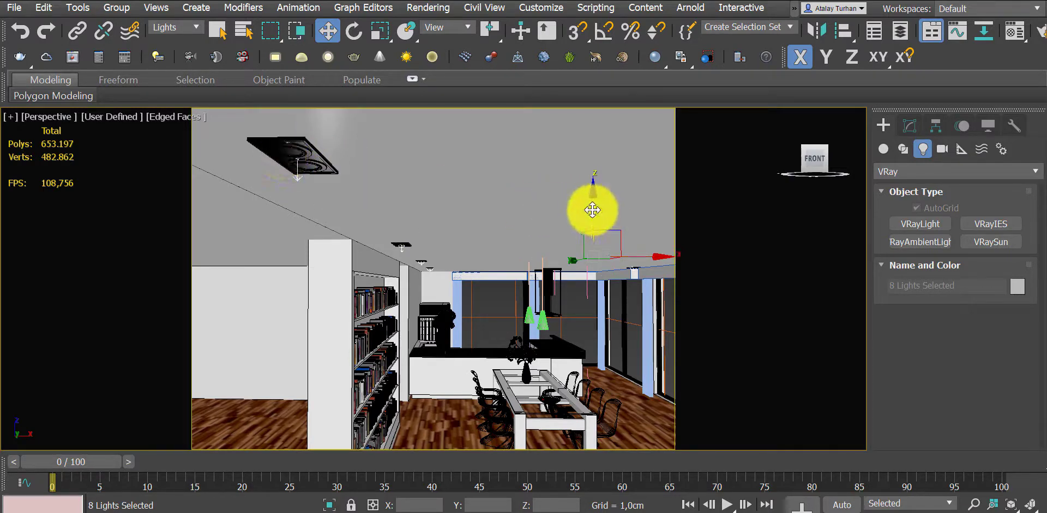
drag(593, 209, 595, 213)
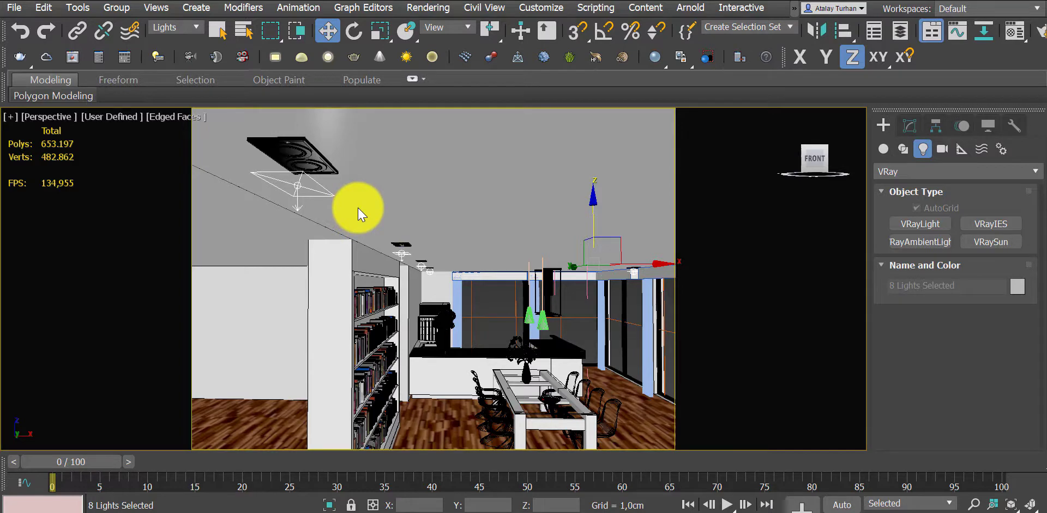
Examine the lowered plane lights and their box lights along the bookshelf and window sides from inside the room.
scroll(362, 205, down, 3)
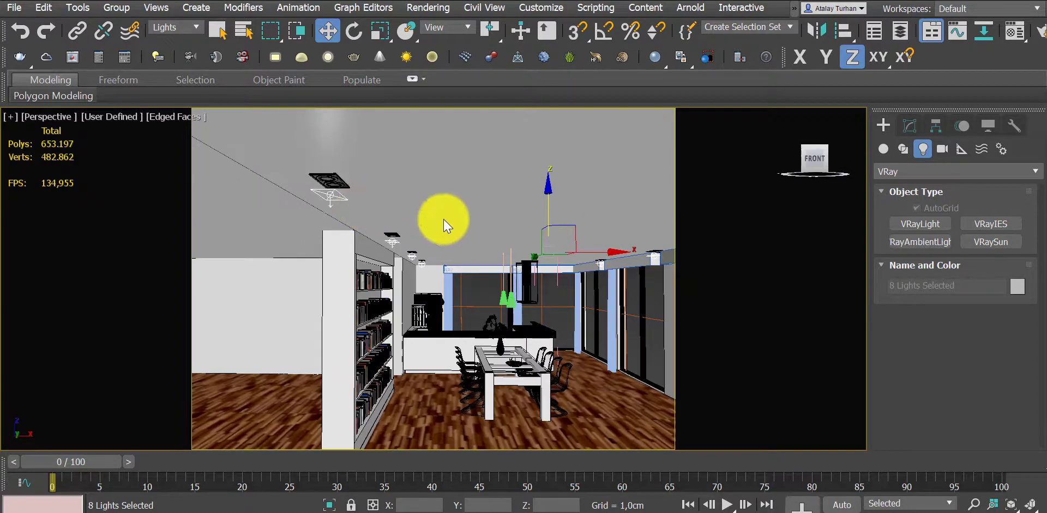
middle_drag(442, 220, 423, 211)
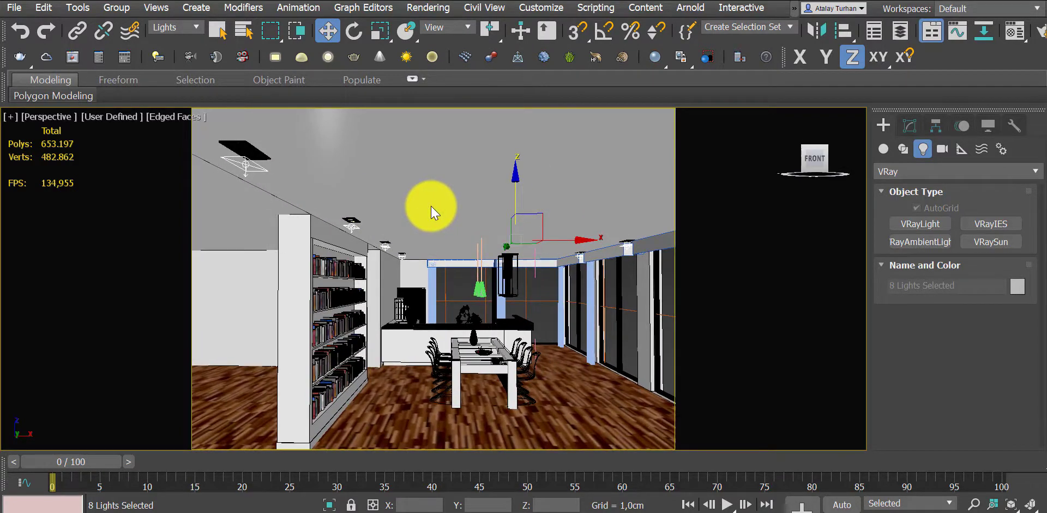
scroll(432, 207, down, 2)
middle_drag(531, 239, 458, 235)
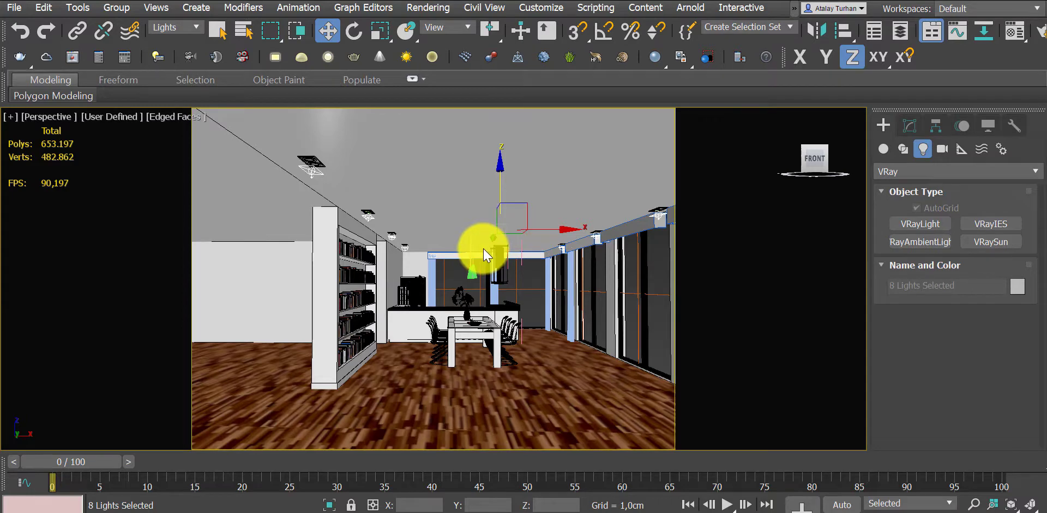
scroll(469, 281, up, 6)
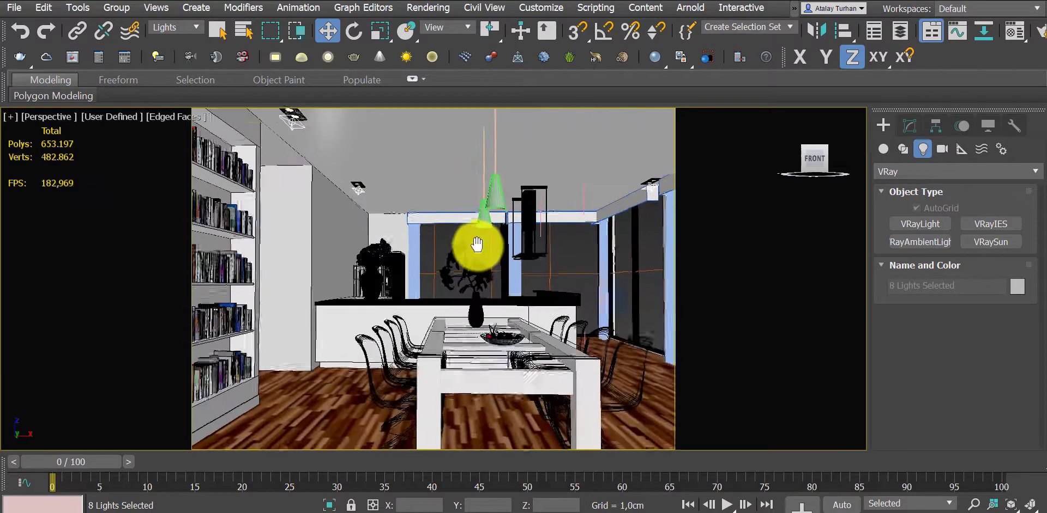
middle_drag(478, 245, 475, 242)
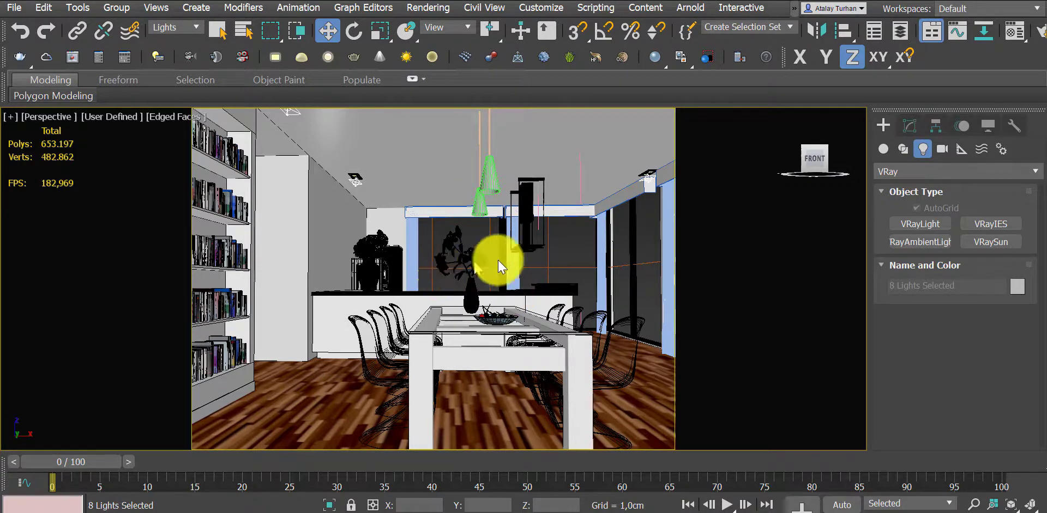
scroll(440, 277, down, 5)
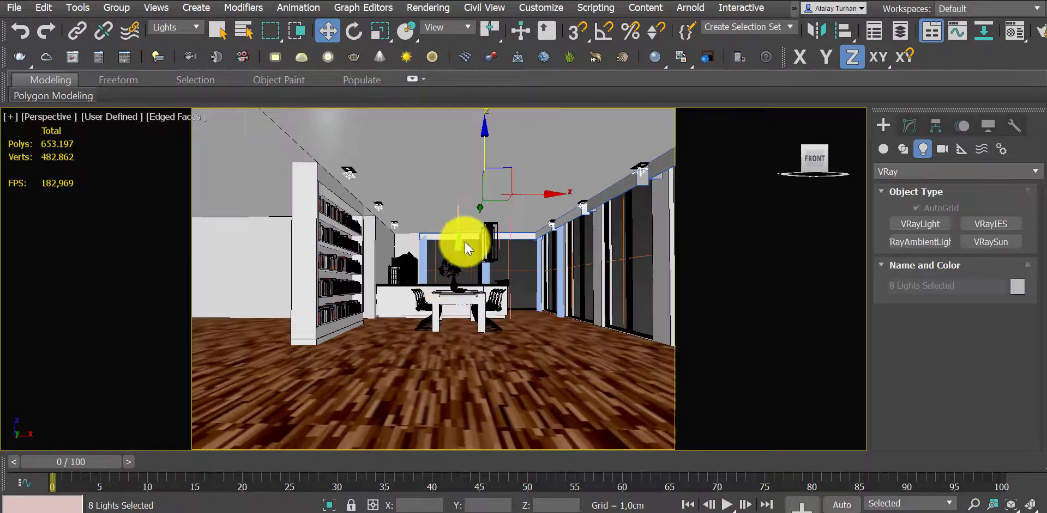
scroll(460, 262, down, 3)
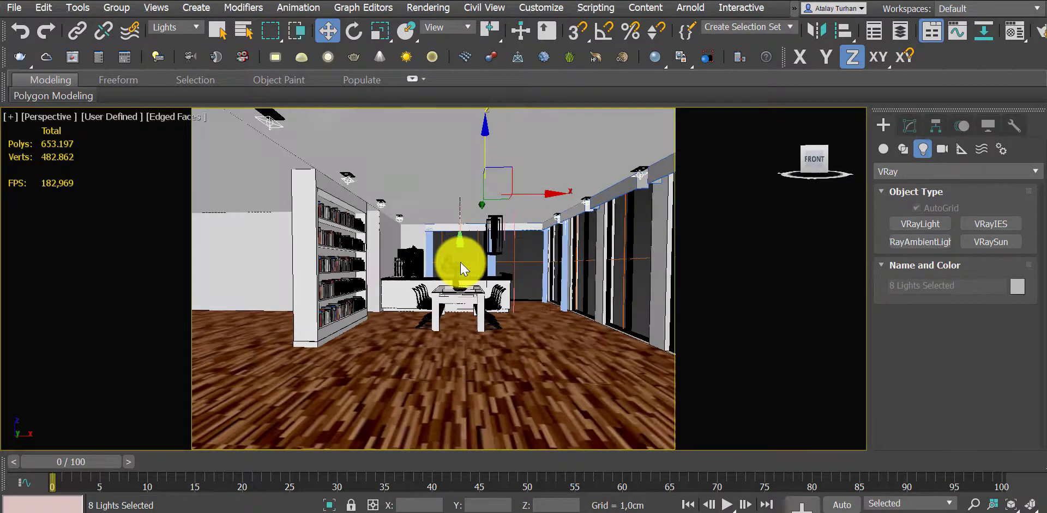
scroll(256, 164, up, 2)
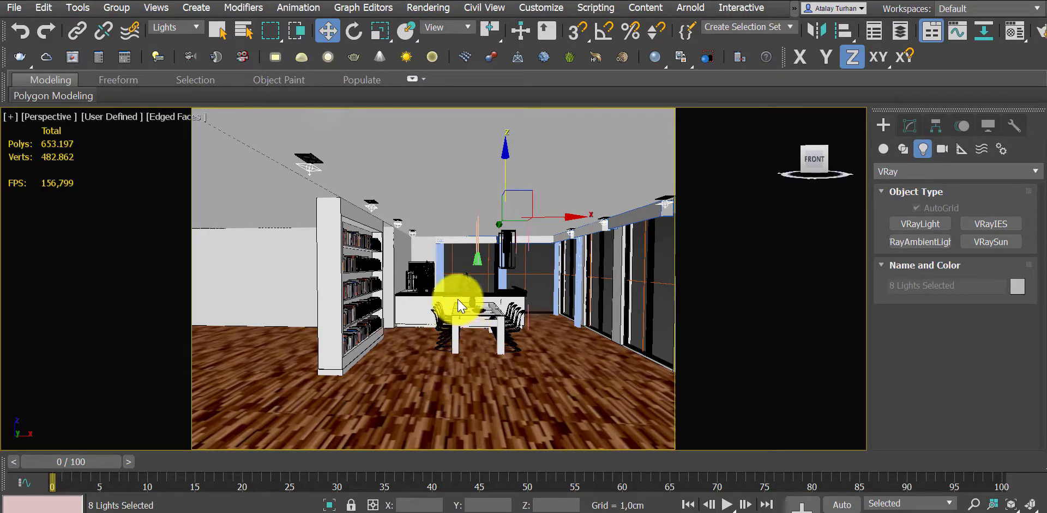
middle_drag(456, 298, 407, 298)
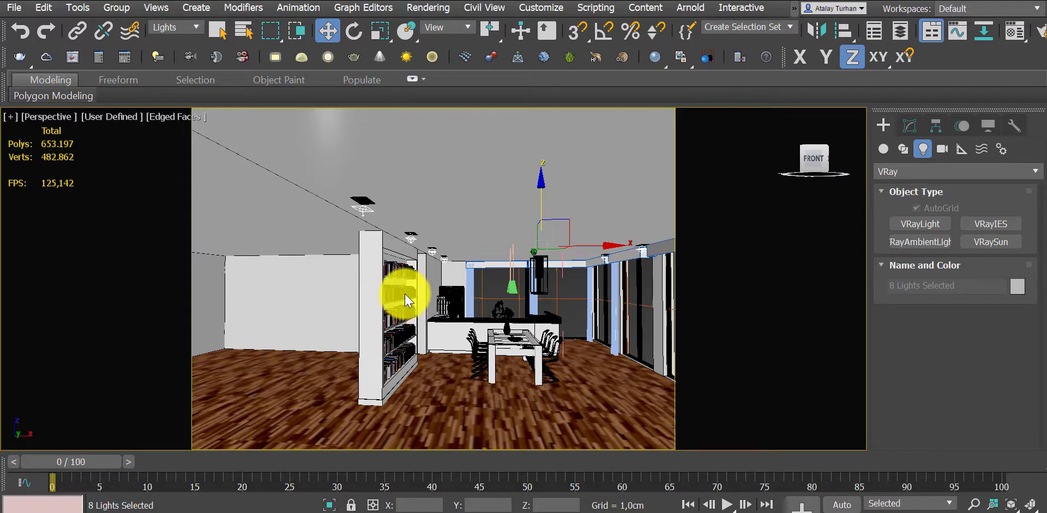
middle_drag(404, 293, 405, 269)
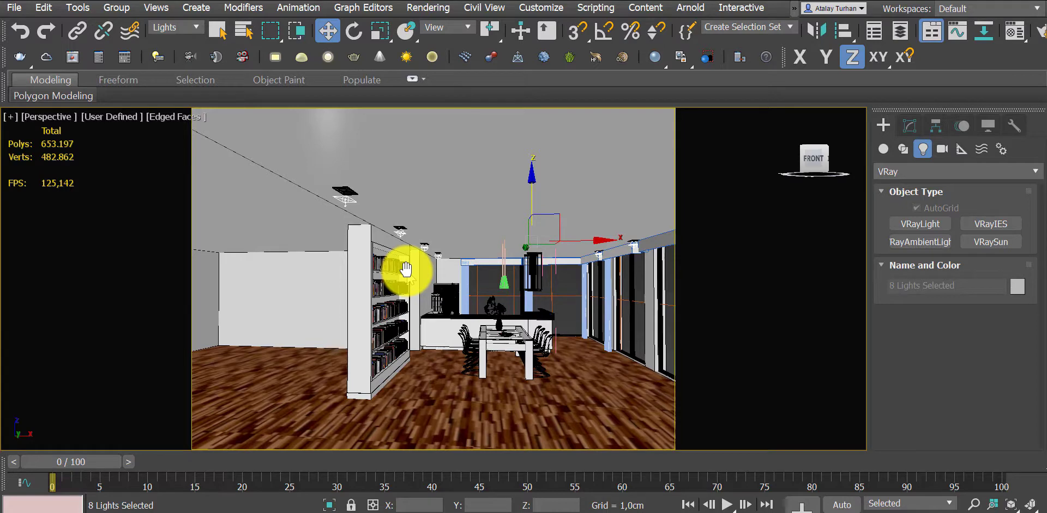
middle_drag(350, 217, 362, 217)
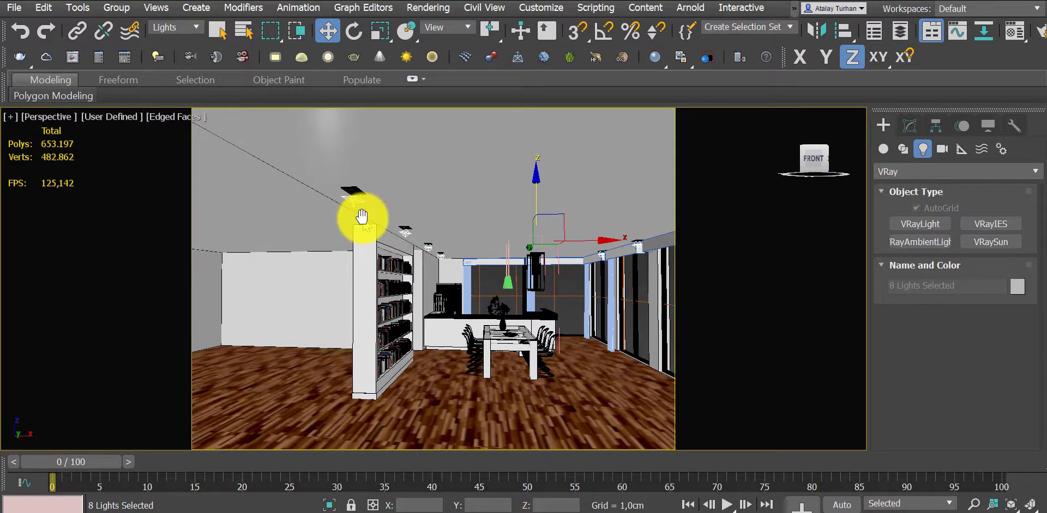
Select the four bookshelf-side plane lights and rotate them by a relative offset about the world Y axis, tilting them toward the room's centre.
drag(498, 182, 342, 271)
alt+middle_drag(341, 265, 347, 268)
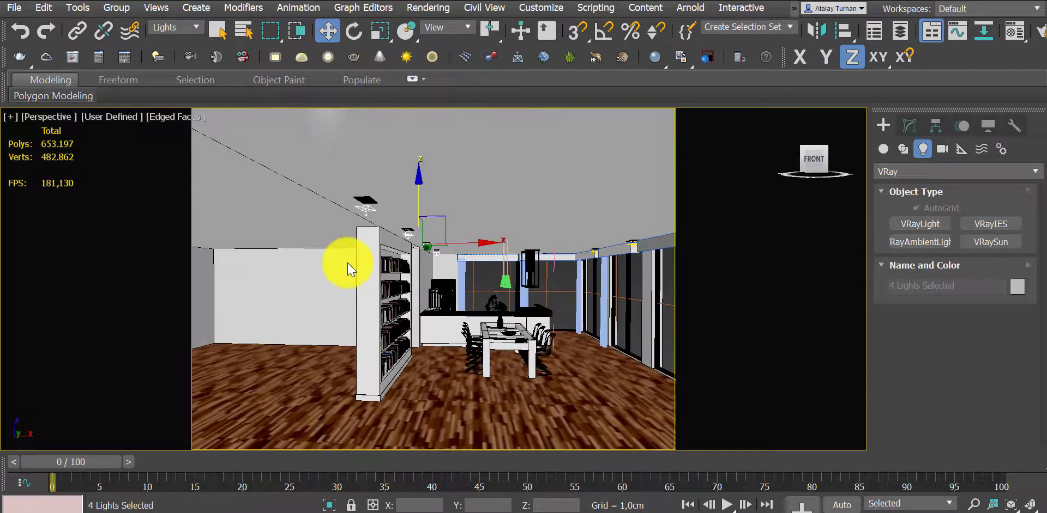
click(355, 36)
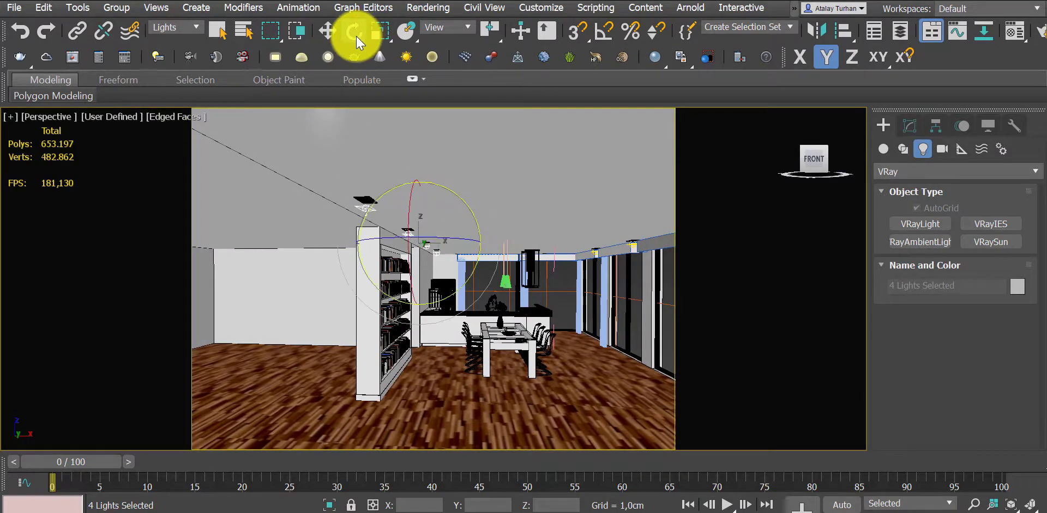
right_click(355, 36)
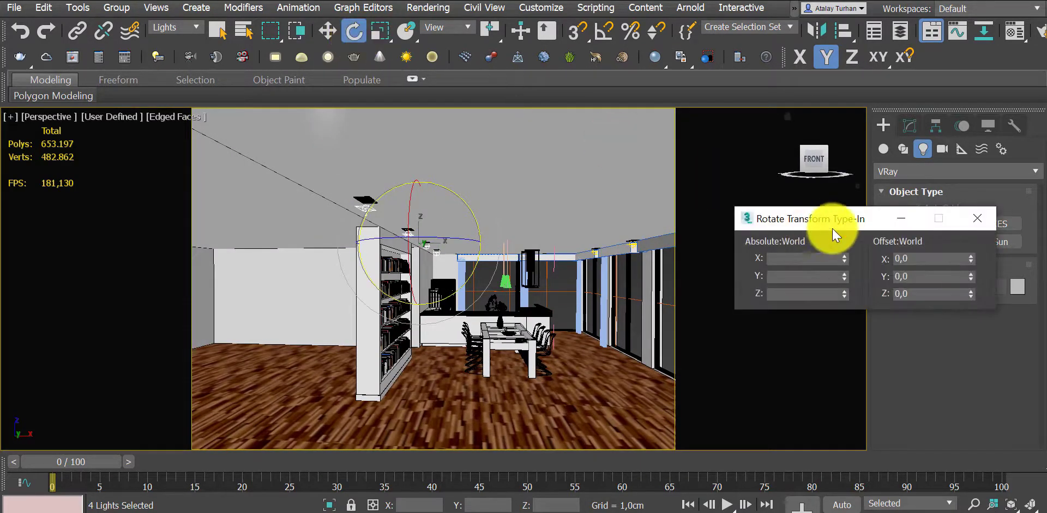
drag(817, 218, 750, 212)
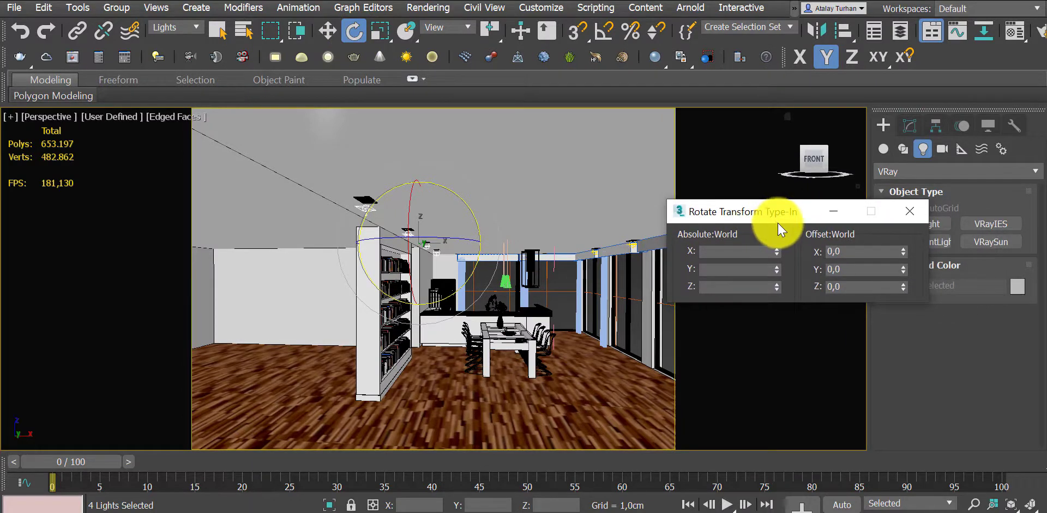
drag(844, 272, 796, 271)
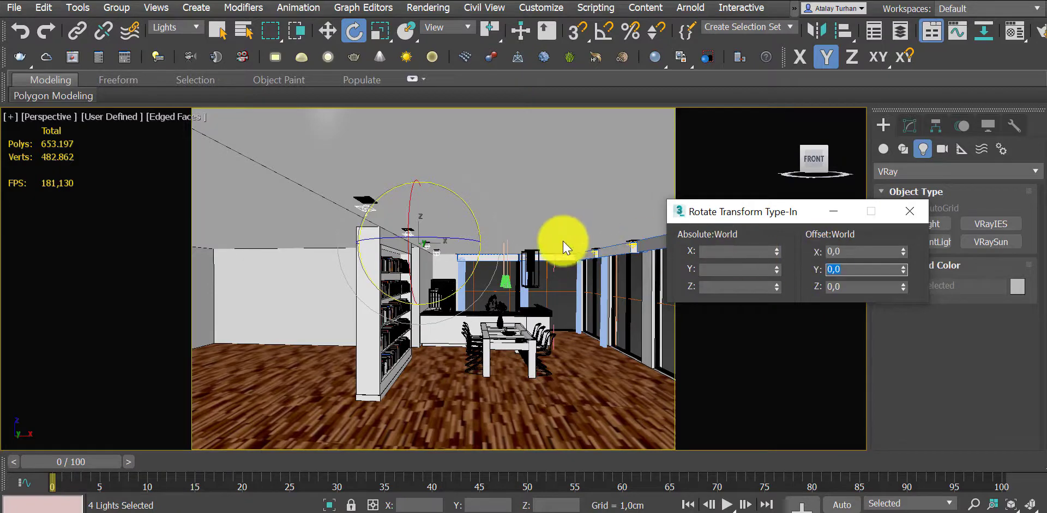
alt+middle_drag(519, 286, 509, 300)
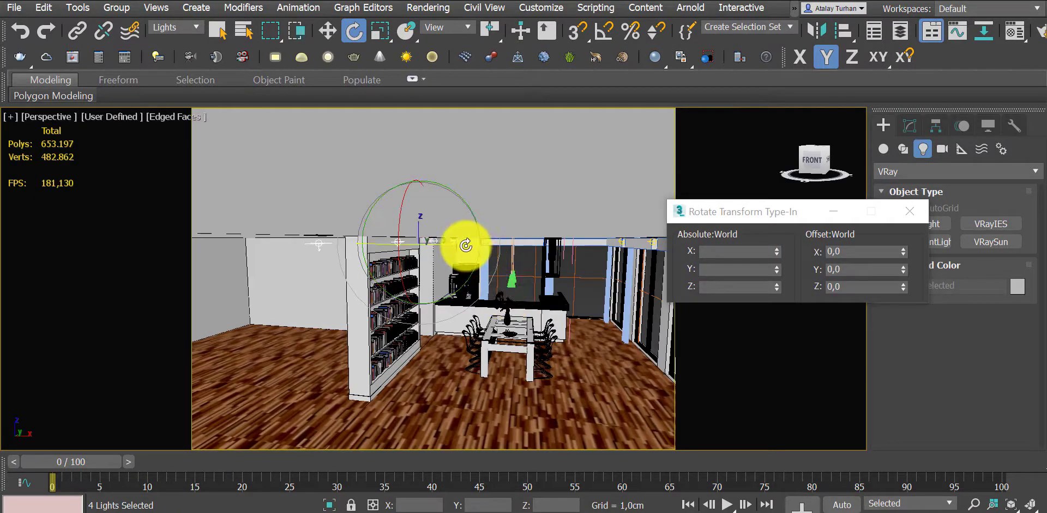
click(861, 270)
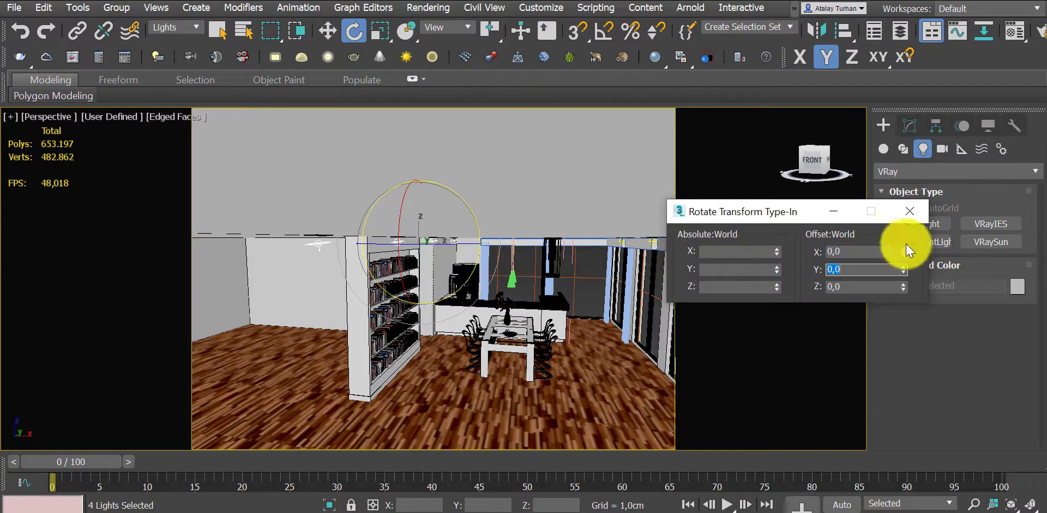
click(910, 211)
Select the four plane lights under the box lights on the window side.
alt+middle_drag(332, 287, 338, 281)
scroll(392, 218, up, 3)
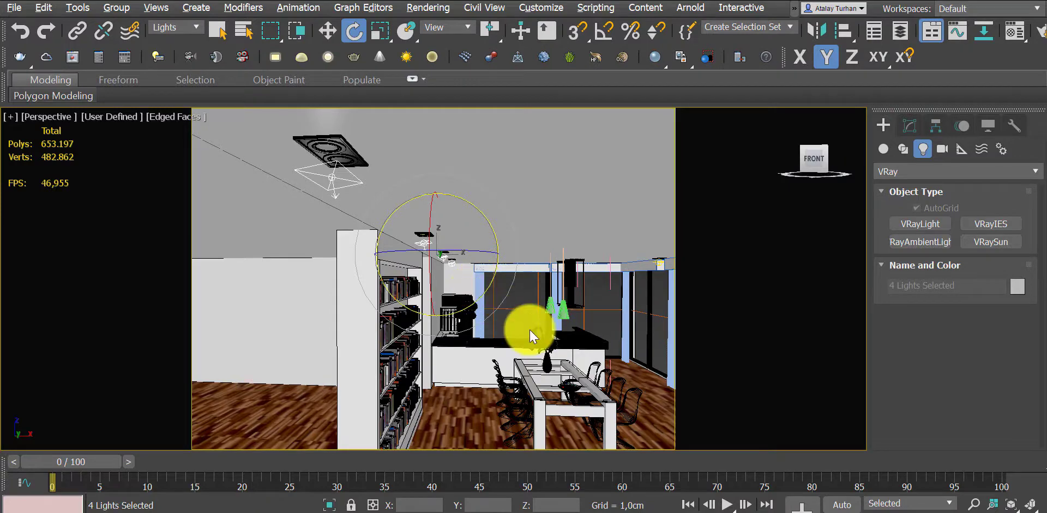
mouse_move(460, 281)
alt+middle_down()
mouse_move(458, 293)
mouse_move(465, 271)
alt+middle_up()
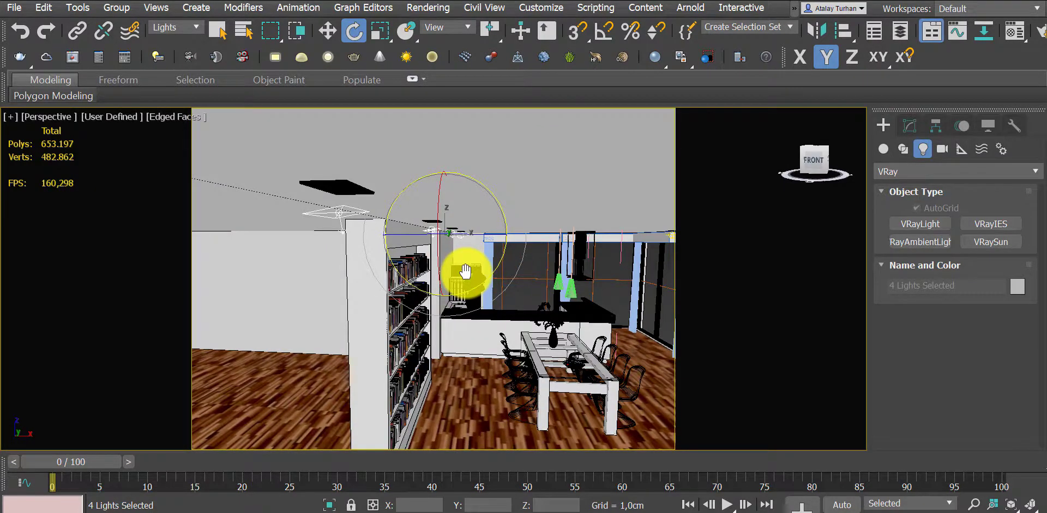
scroll(411, 281, down, 2)
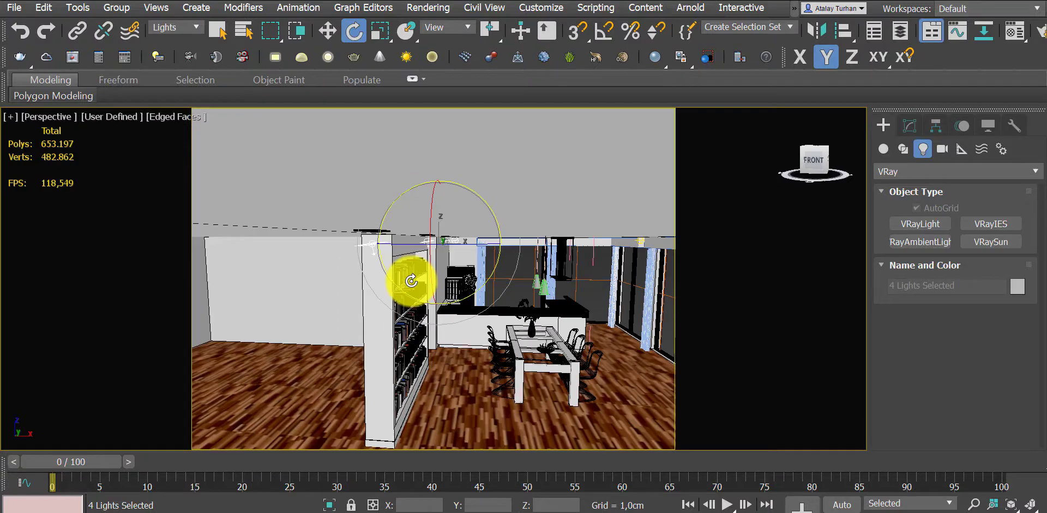
click(327, 31)
middle_drag(474, 227, 385, 223)
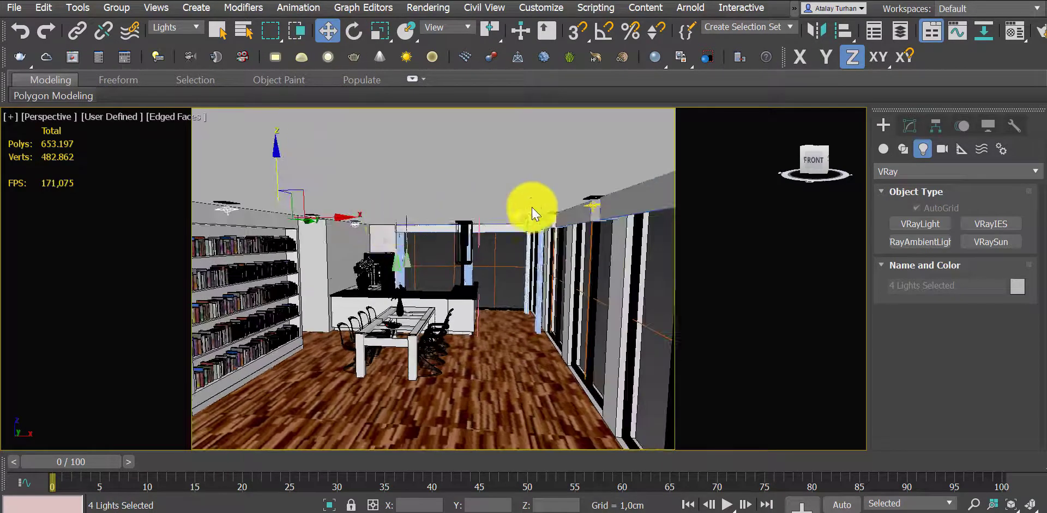
middle_drag(535, 213, 491, 215)
drag(569, 127, 440, 276)
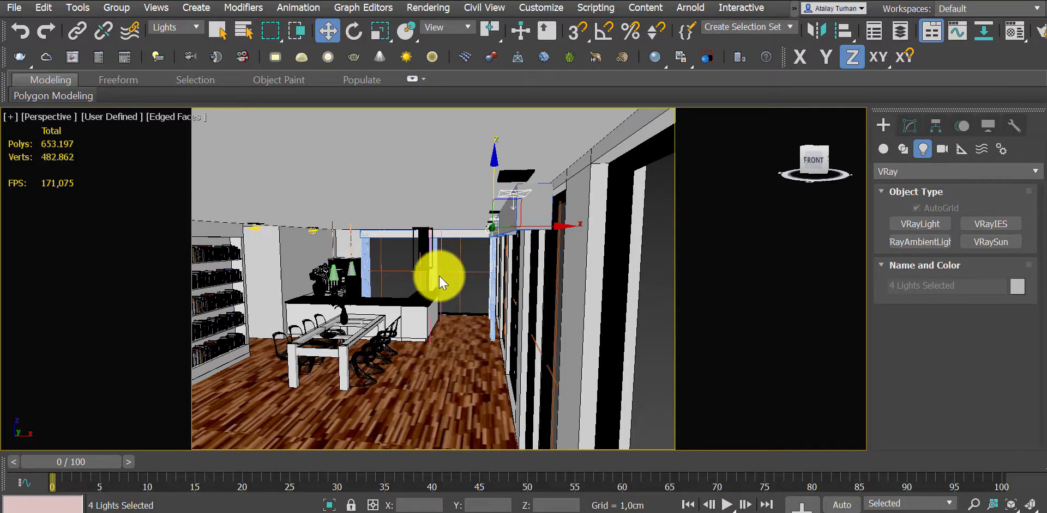
middle_drag(439, 276, 446, 270)
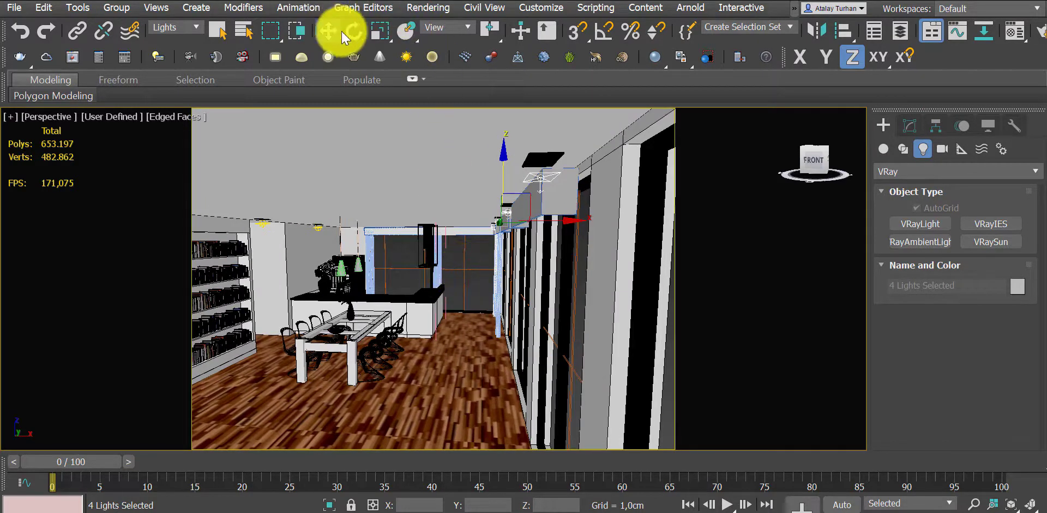
Rotate the four window-side lights about the world Y axis, undoing the first try and tilting them toward the room's centre instead.
right_click(353, 31)
double_click(855, 269)
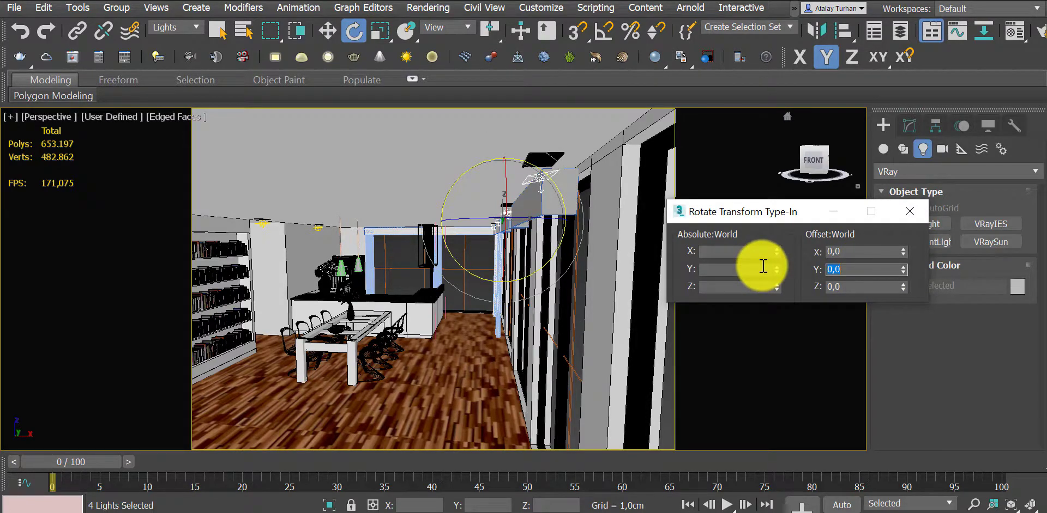
click(17, 34)
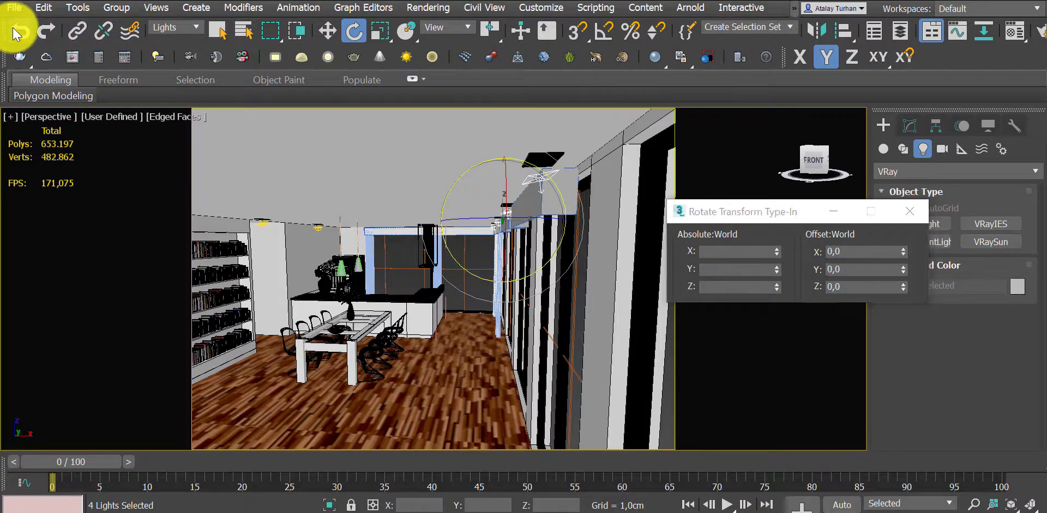
double_click(845, 269)
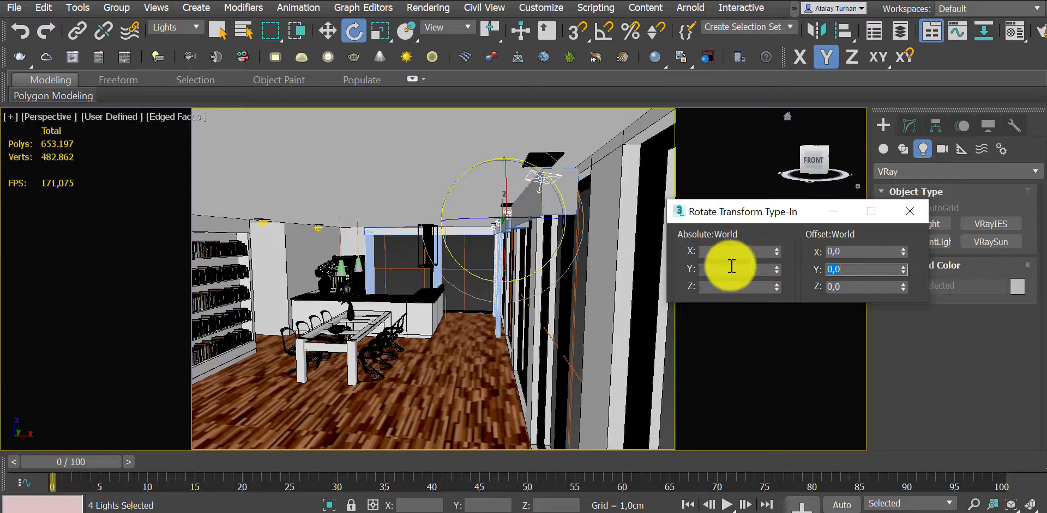
alt+middle_drag(567, 244, 544, 249)
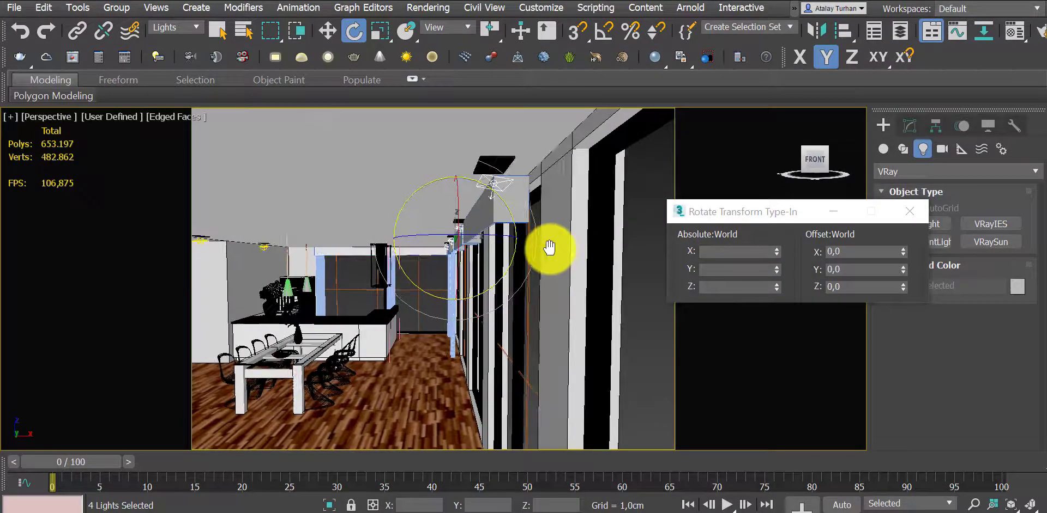
click(908, 211)
Return to the Move tool and clear the selection of the window-side lights.
alt+middle_drag(392, 240, 414, 273)
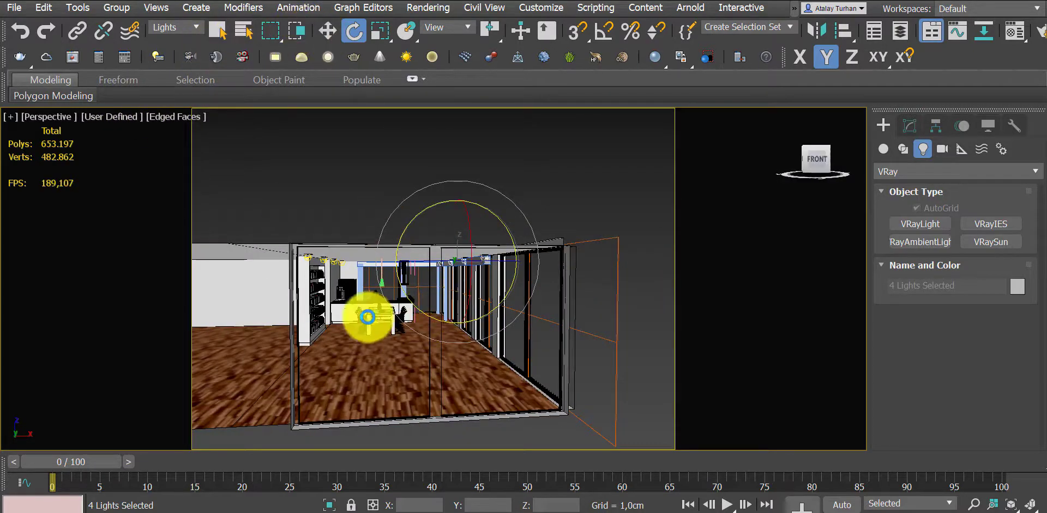
middle_drag(362, 315, 379, 294)
scroll(381, 292, up, 5)
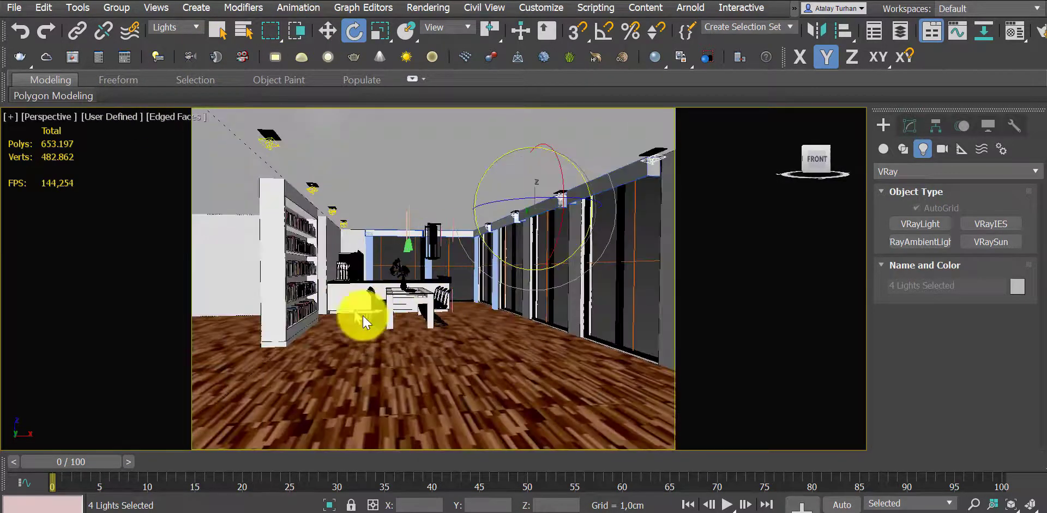
click(327, 31)
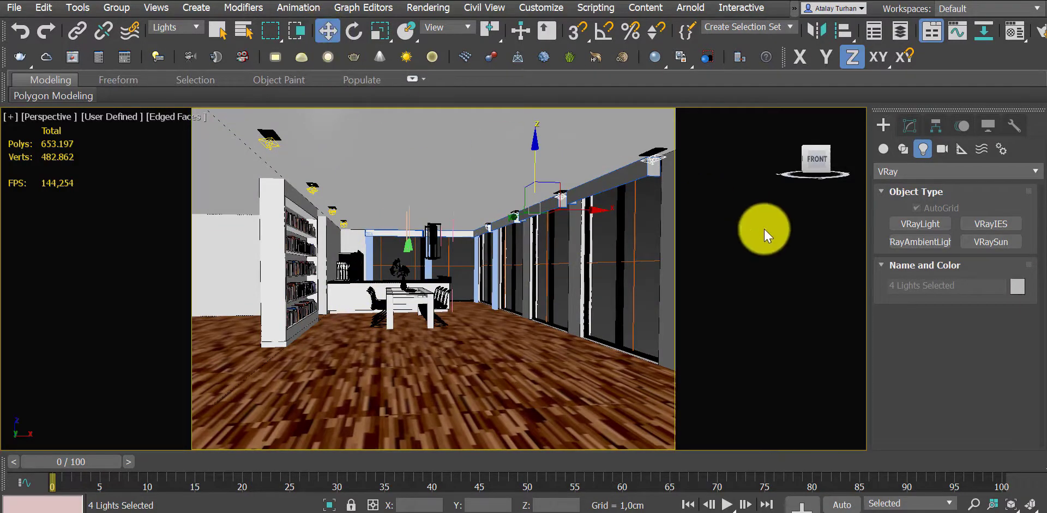
scroll(546, 322, down, 3)
scroll(546, 322, down, 3)
click(458, 195)
alt+middle_drag(473, 308, 459, 303)
scroll(459, 303, up, 6)
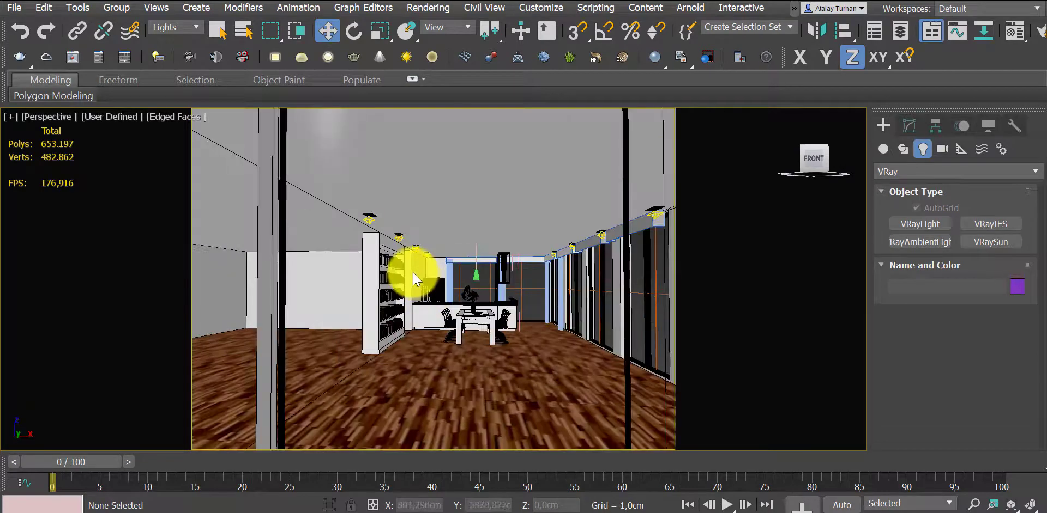
Examine the tilted plane lights beneath their box lights near the bookshelf, above the kitchen corner and along both ceiling rows.
scroll(440, 286, up, 2)
mouse_move(443, 283)
middle_down()
mouse_move(446, 311)
mouse_move(450, 294)
middle_up()
scroll(423, 264, up, 8)
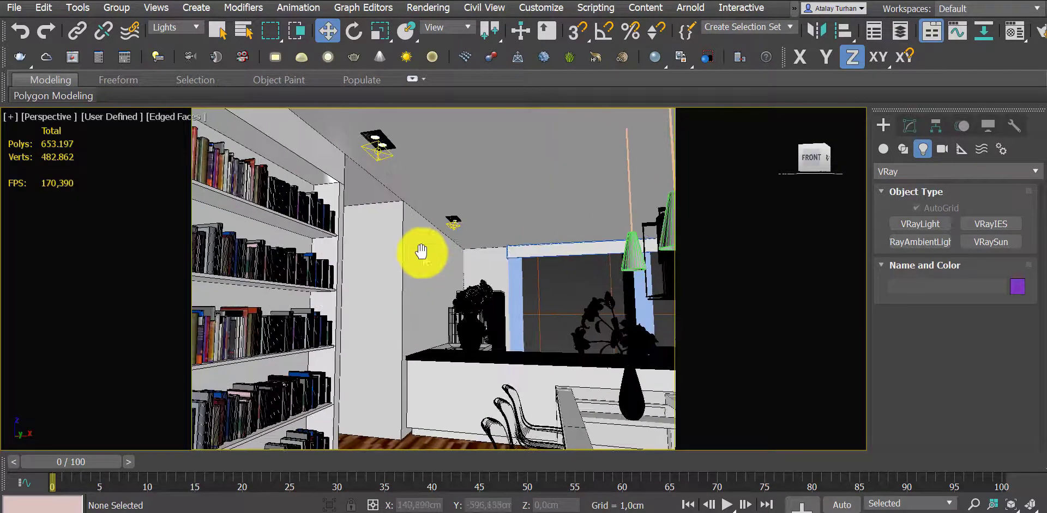
scroll(422, 281, up, 2)
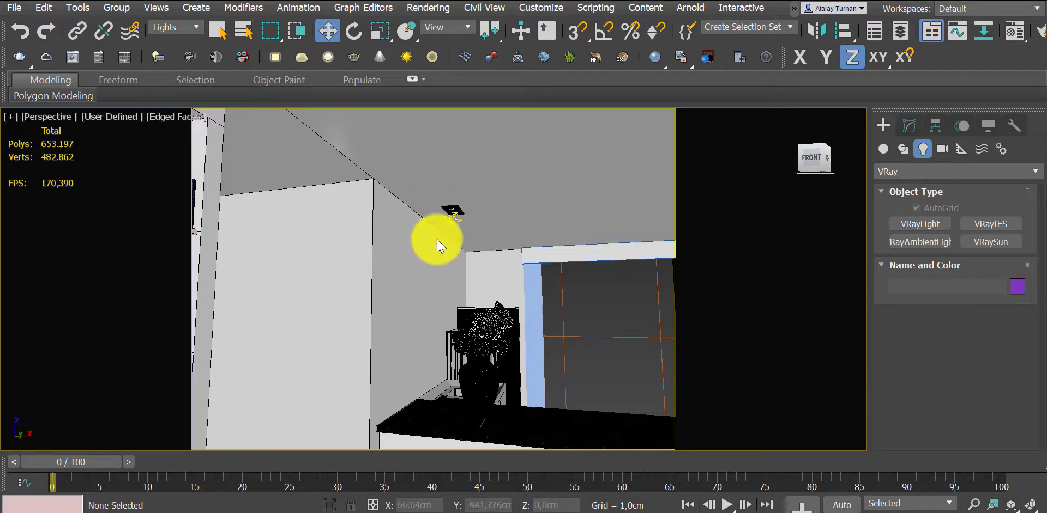
scroll(437, 240, up, 2)
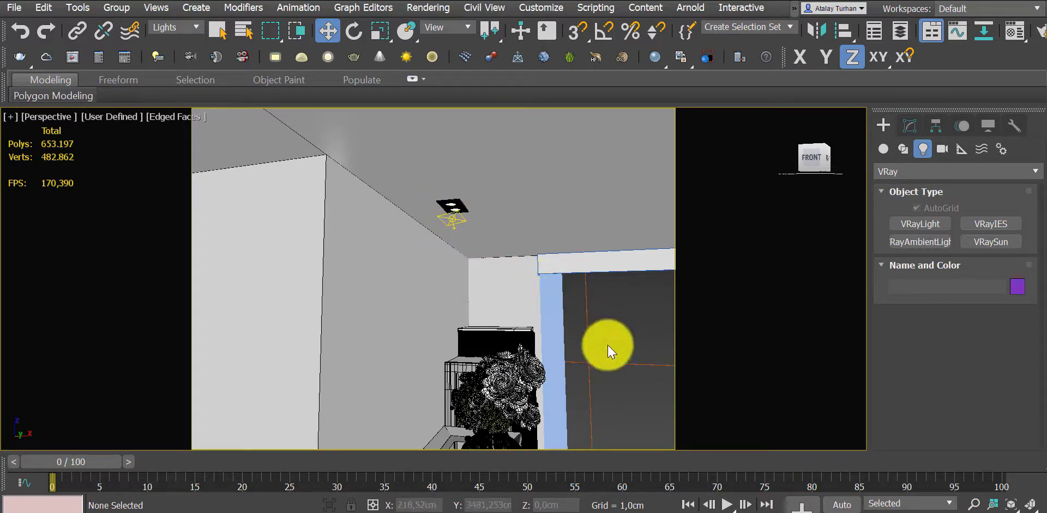
click(408, 277)
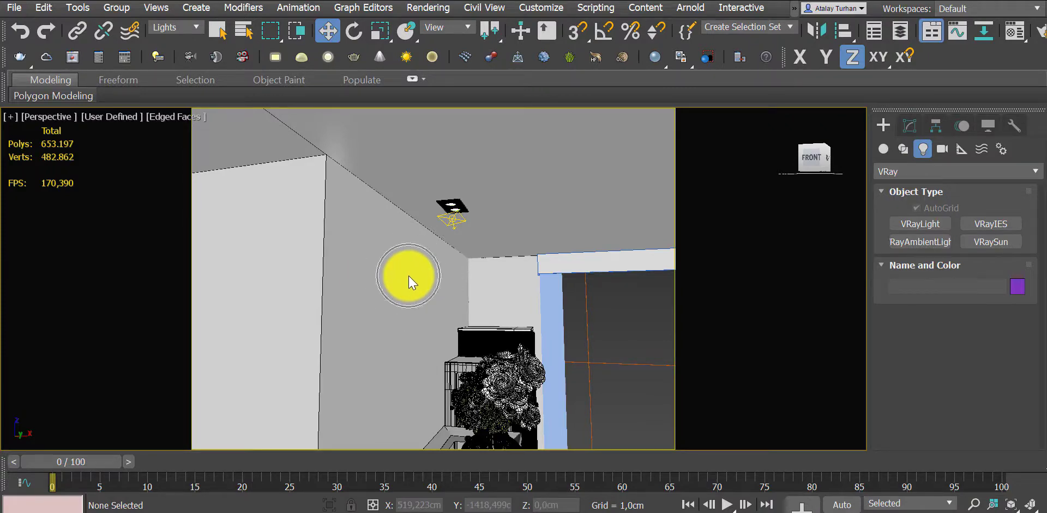
scroll(413, 279, down, 10)
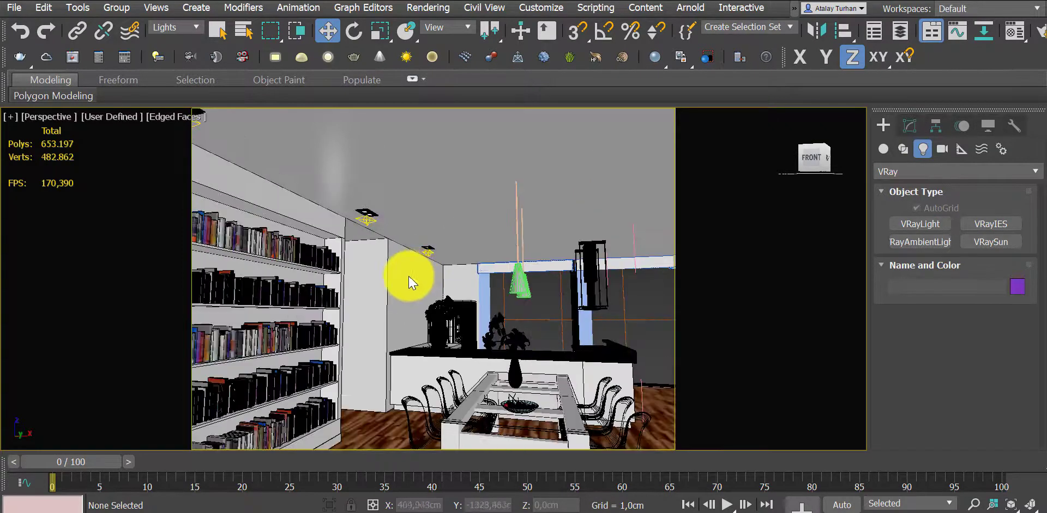
scroll(412, 281, down, 10)
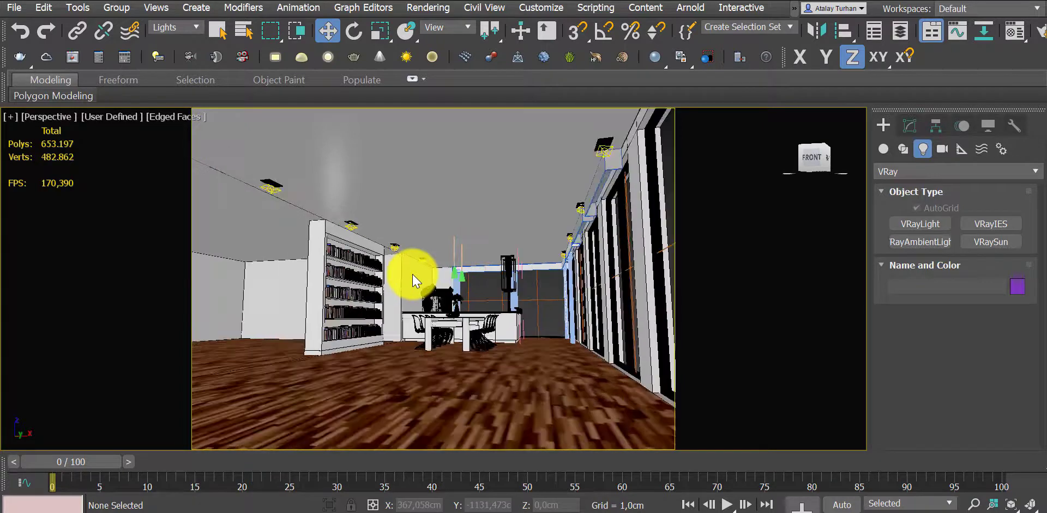
middle_drag(512, 298, 501, 265)
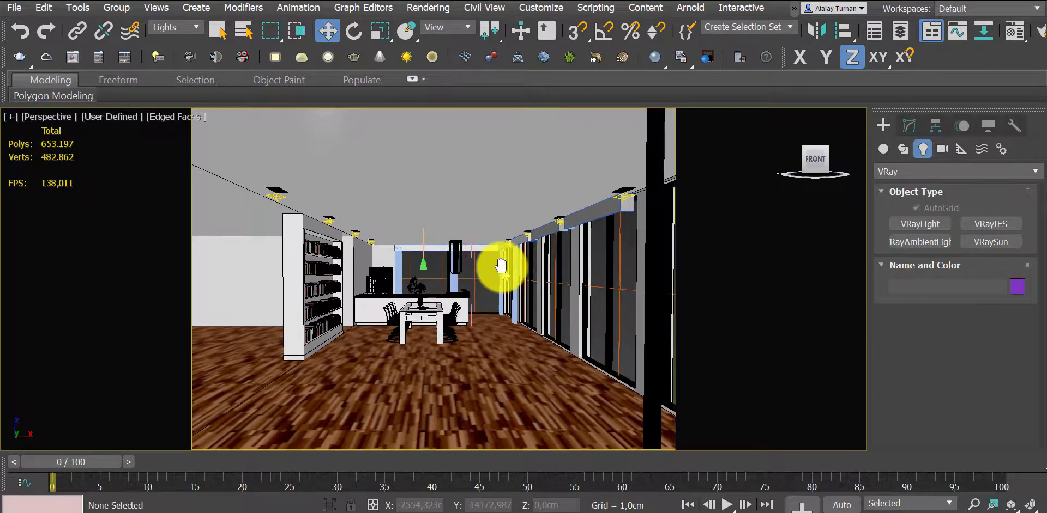